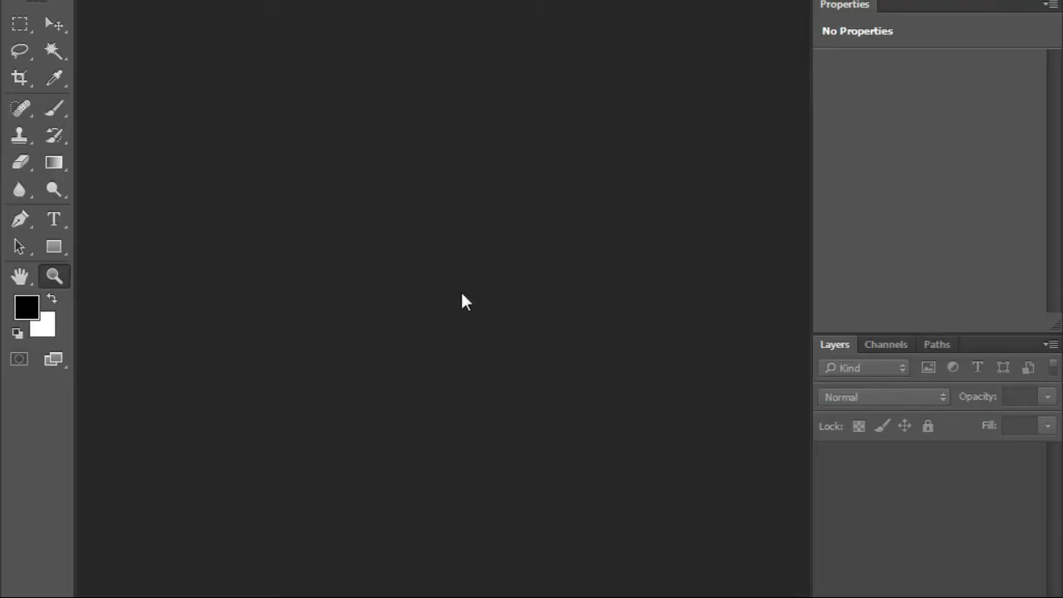
# - Create a new document and draw a 200 px square with a solid Color Fill
pyautogui.hotkey('ctrl', 'n')
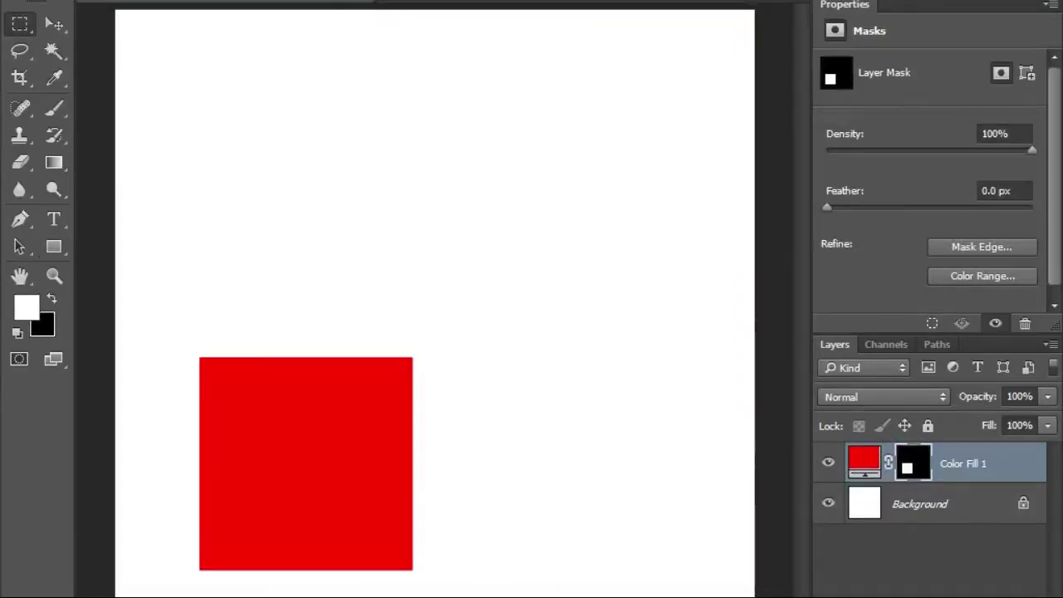
pyautogui.press('u')
pyautogui.click(299, 214)
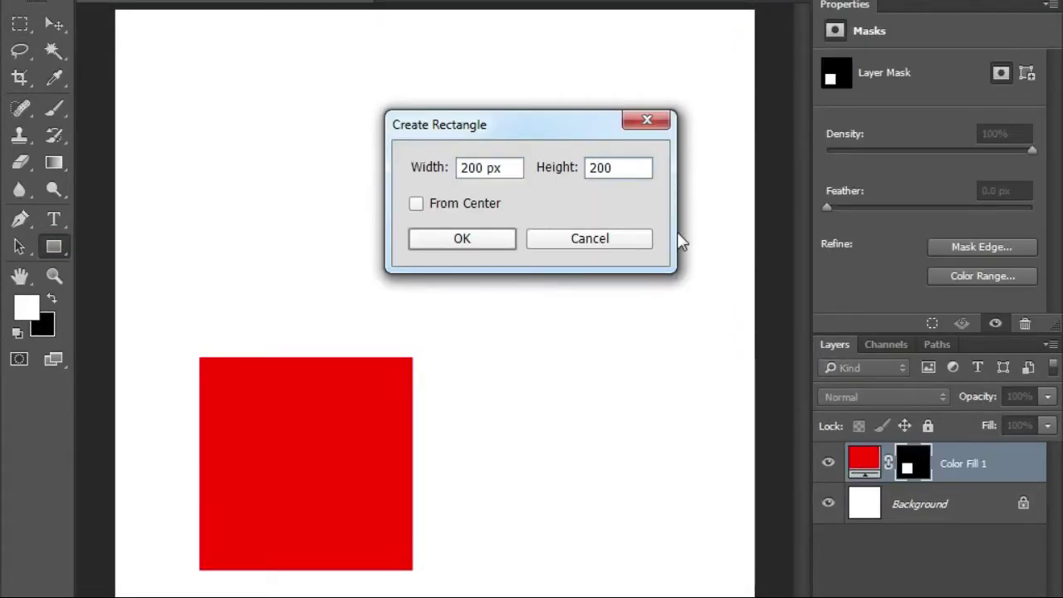
pyautogui.click(462, 239)
pyautogui.click(988, 591)
pyautogui.click(889, 207)
pyautogui.press('Return')
# - Alt-drag copies of the red square into the corners and undo the extra lavender duplicates
pyautogui.press('v')
pyautogui.moveTo(357, 542)
pyautogui.mouseDown()
pyautogui.moveTo(304, 565)
pyautogui.moveTo(356, 553)
pyautogui.moveTo(244, 154)
pyautogui.moveTo(689, 548)
pyautogui.moveTo(667, 557)
pyautogui.mouseUp()
pyautogui.rightClick(411, 210)
pyautogui.click(866, 460)
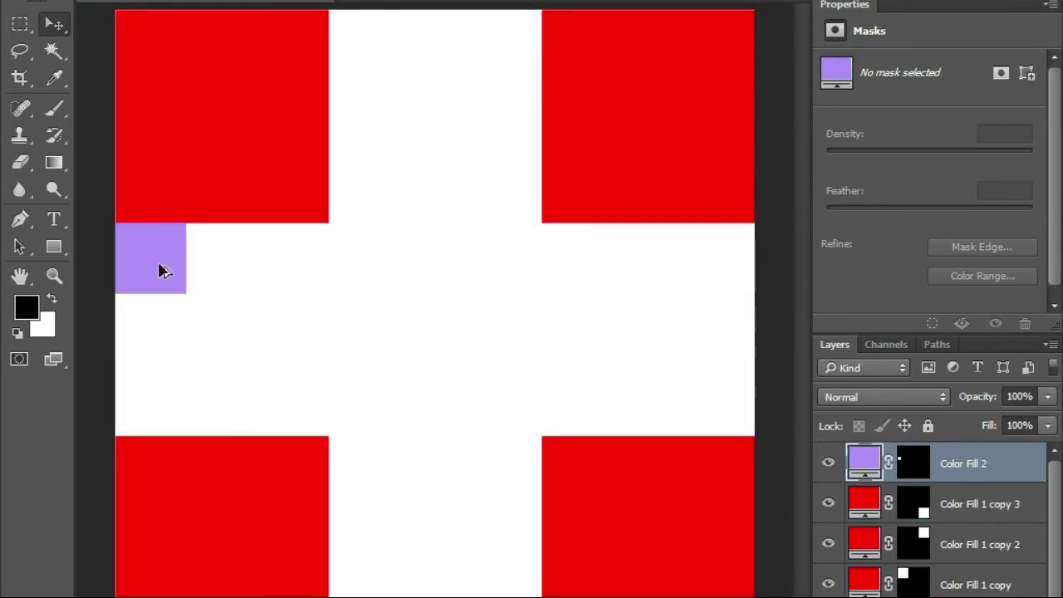
pyautogui.hotkey('ctrl', 'alt', 'z')
pyautogui.hotkey('ctrl', 'alt', 'z')
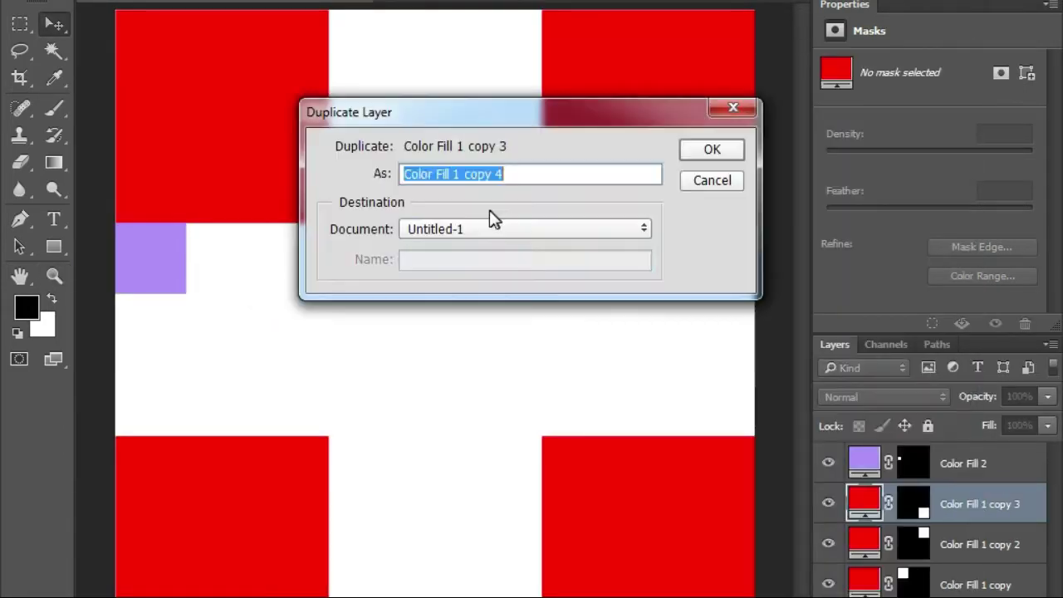
# - Duplicate the corner square layer into a new document, crop to the square and copy the layer
pyautogui.rightClick(957, 505)
pyautogui.click(614, 122)
pyautogui.press('Return')
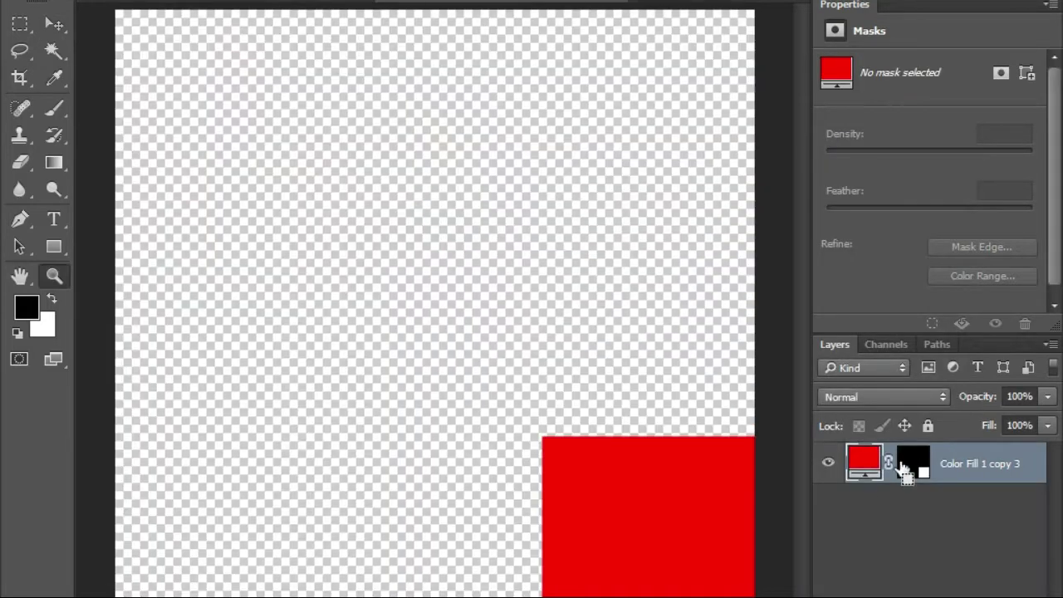
pyautogui.press('c')
pyautogui.press('Return')
pyautogui.hotkey('ctrl', 'j')
# - Open the Picture Frame render filter, try Curly Vine, then choose the Party frame
pyautogui.click(332, 2)
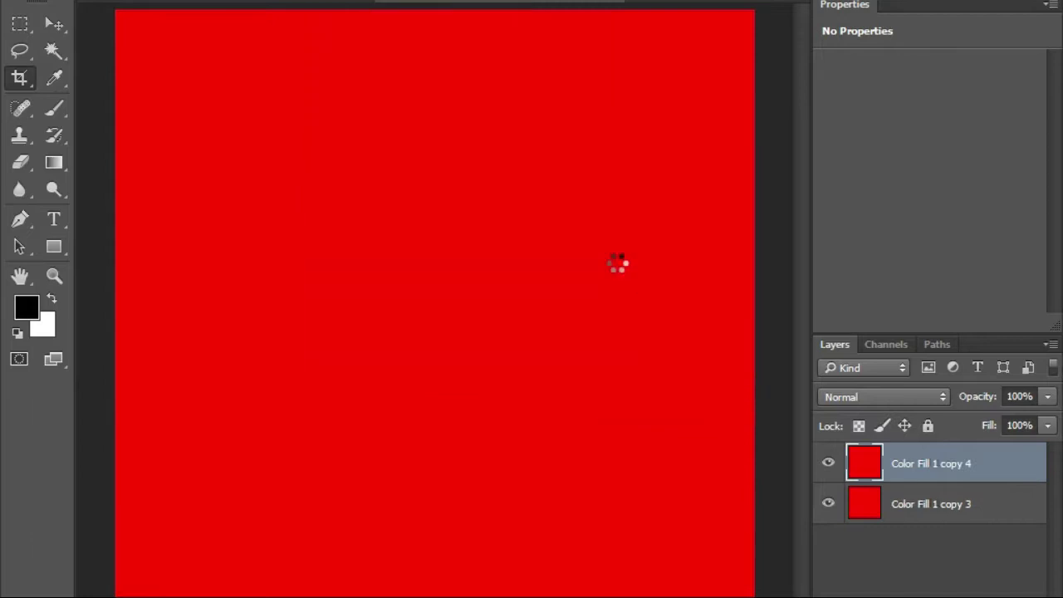
pyautogui.click(653, 277)
pyautogui.click(819, 160)
pyautogui.scroll(3, 830, 249)
pyautogui.click(831, 66)
pyautogui.press('Down')
pyautogui.press('Up')
pyautogui.press('Up')
pyautogui.press('Up')
pyautogui.click(988, 161)
pyautogui.click(881, 36)
# - Try yellow vines and orange, dark green, then blue flower colours in the frame
pyautogui.click(902, 195)
pyautogui.click(669, 283)
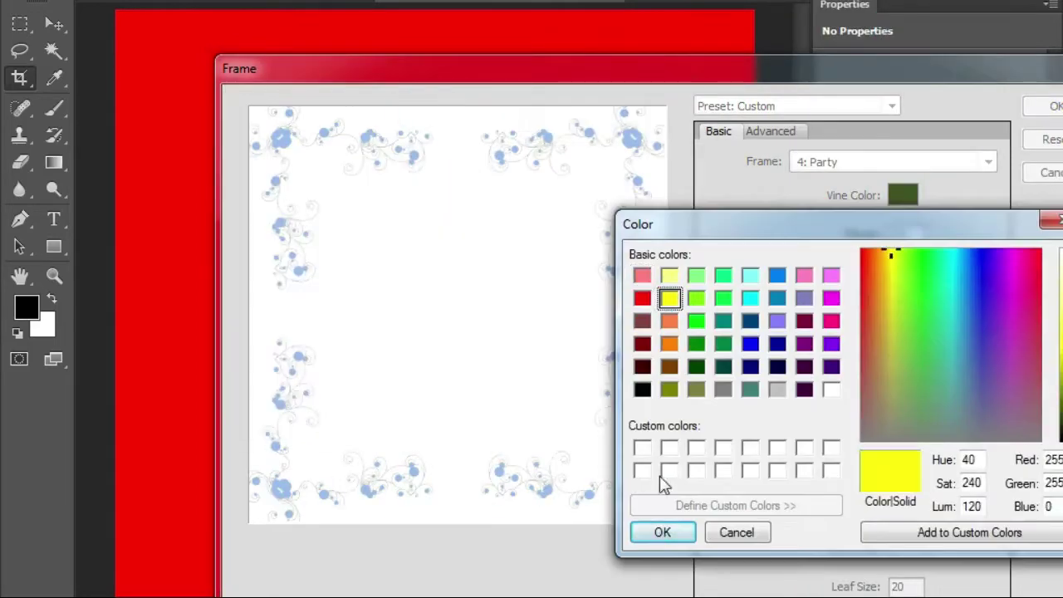
pyautogui.click(670, 531)
pyautogui.click(903, 422)
pyautogui.click(605, 431)
pyautogui.click(605, 531)
pyautogui.click(903, 422)
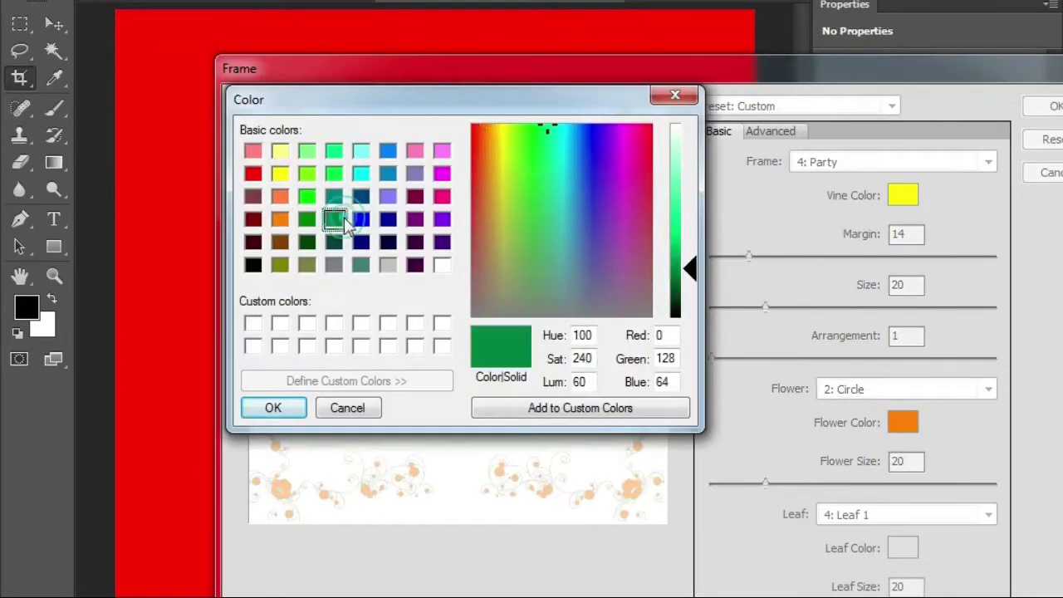
pyautogui.click(306, 244)
pyautogui.click(273, 406)
pyautogui.click(903, 422)
pyautogui.click(362, 221)
pyautogui.click(274, 406)
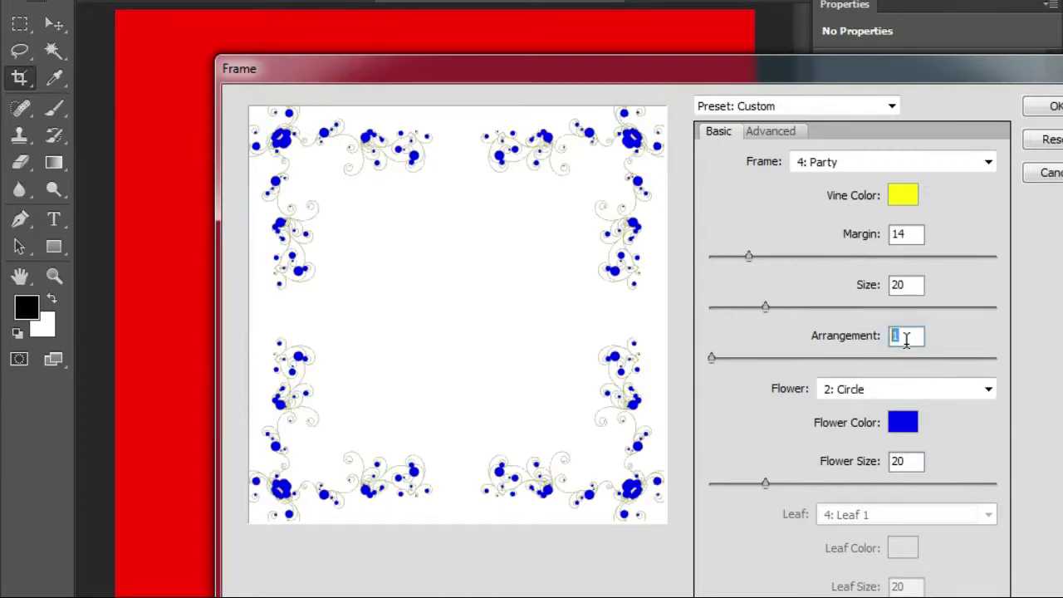
# - Adjust the frame's arrangement, margin and flower size, then reapply the Party frame defaults
pyautogui.moveTo(716, 353); pyautogui.dragTo(759, 351)
pyautogui.moveTo(750, 256)
pyautogui.mouseDown()
pyautogui.moveTo(722, 255)
pyautogui.moveTo(749, 255)
pyautogui.mouseUp()
pyautogui.click(724, 357)
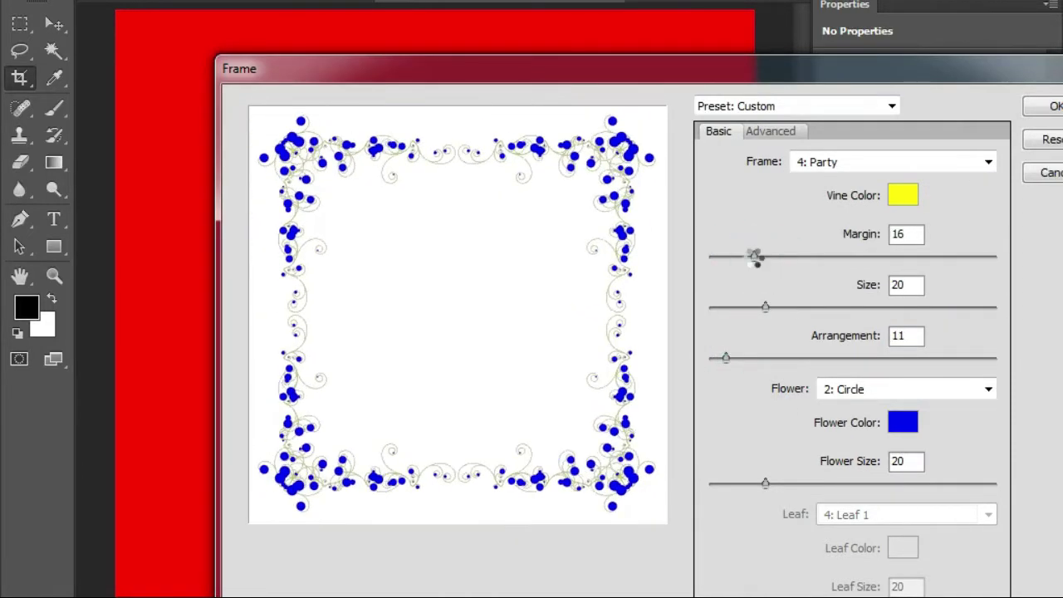
pyautogui.click(793, 484)
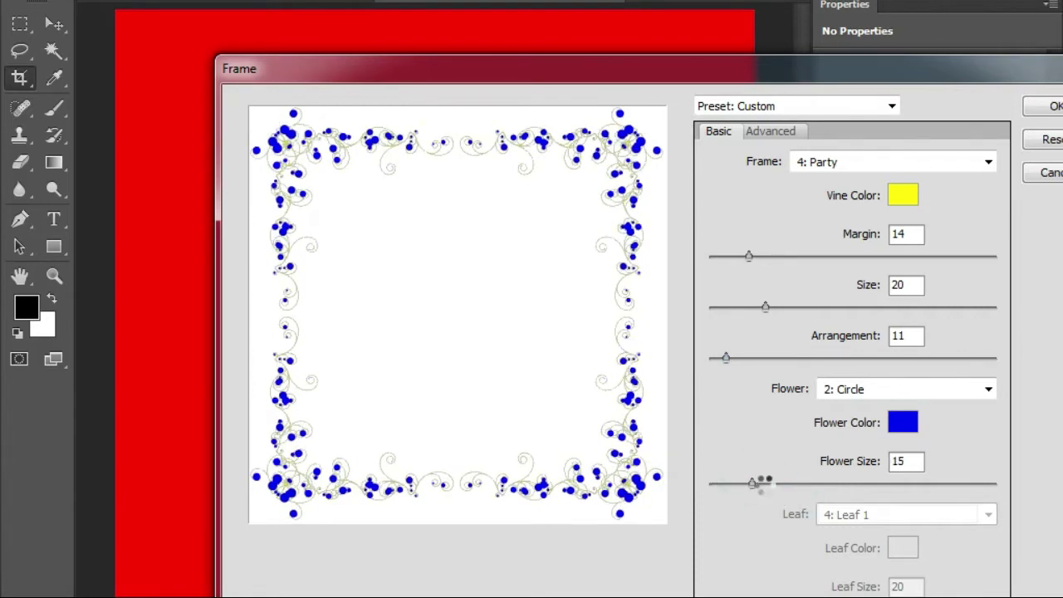
pyautogui.click(988, 162)
pyautogui.click(881, 36)
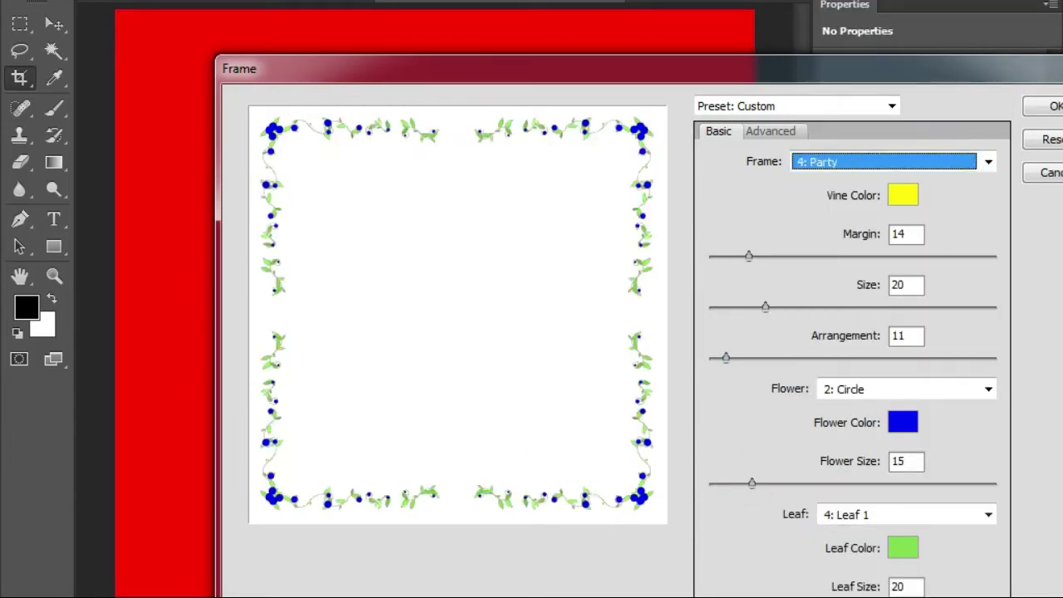
pyautogui.click(988, 162)
pyautogui.click(860, 39)
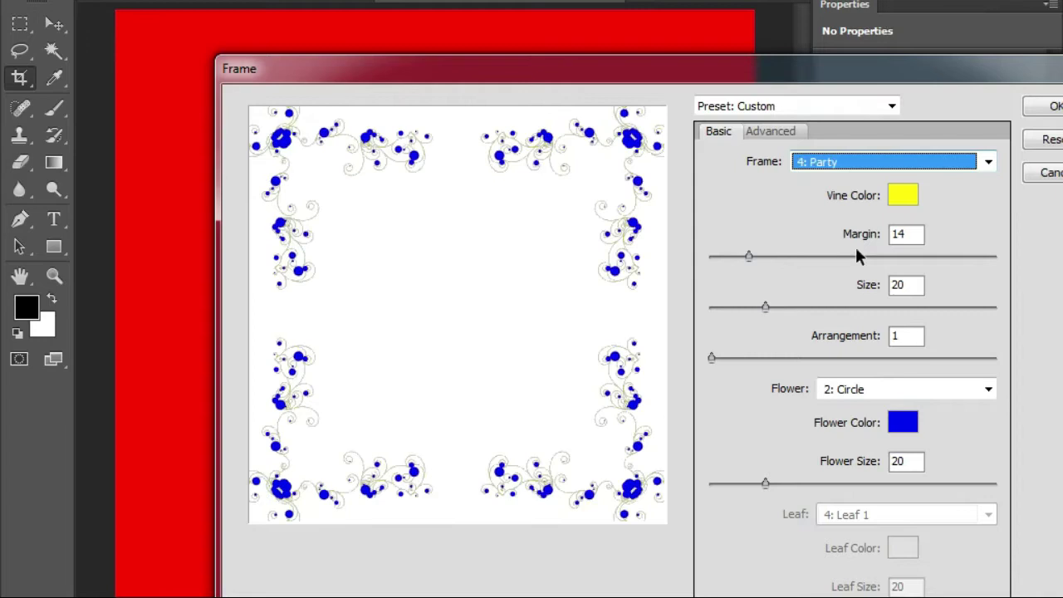
pyautogui.moveTo(712, 357); pyautogui.dragTo(724, 355)
# - Set Rose flowers in red with blue vines and apply the Party frame
pyautogui.click(988, 389)
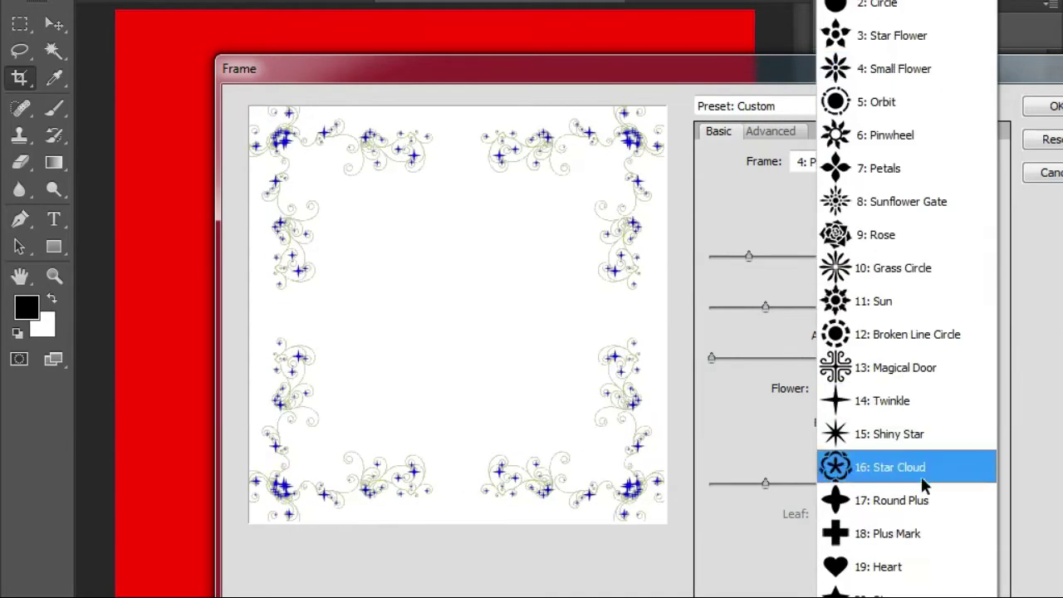
pyautogui.click(865, 235)
pyautogui.click(902, 422)
pyautogui.click(462, 244)
pyautogui.click(484, 479)
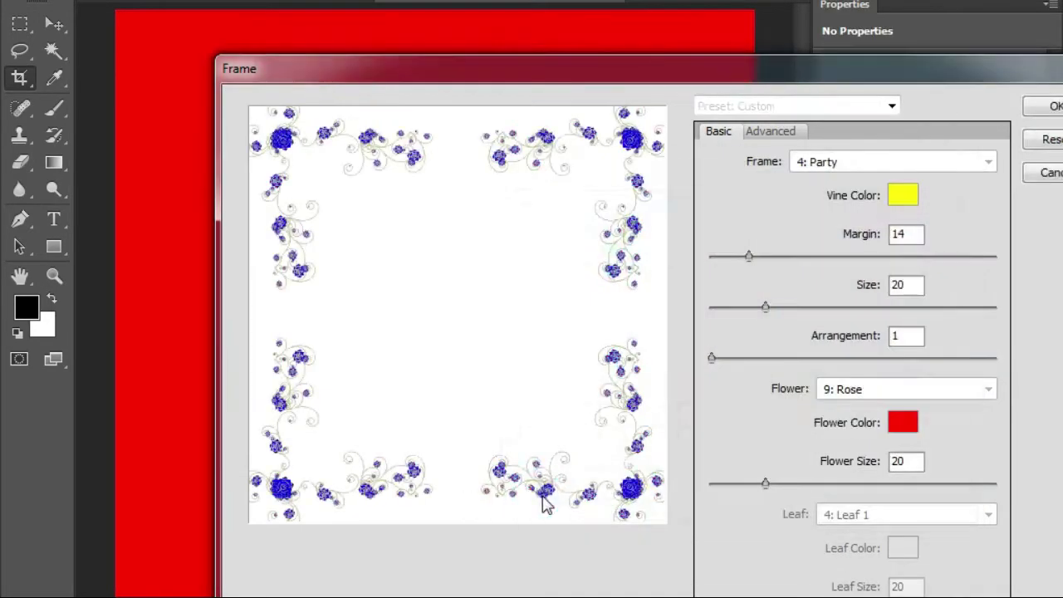
pyautogui.click(903, 195)
pyautogui.click(274, 406)
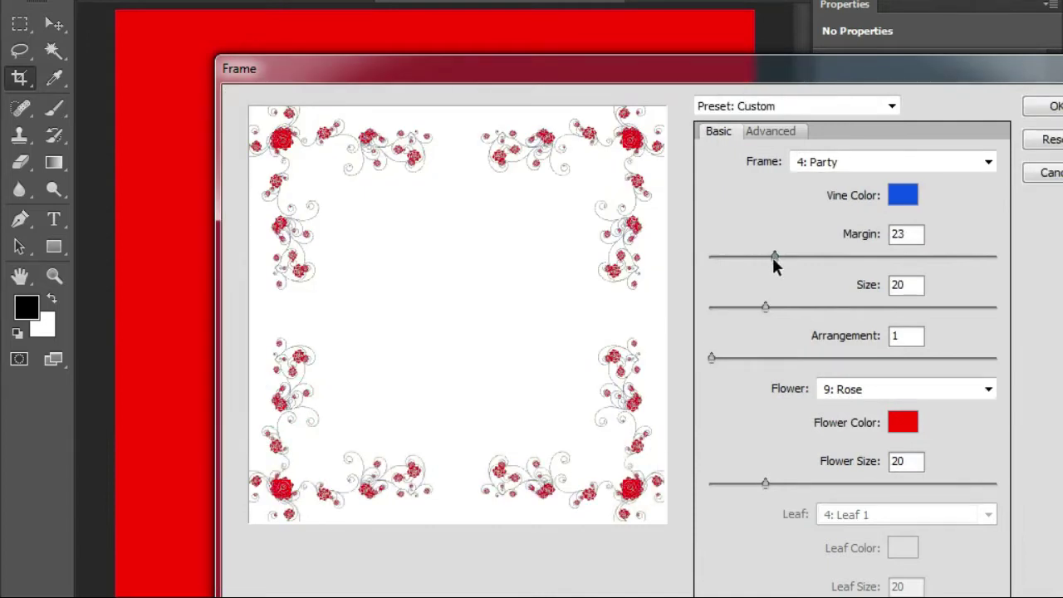
pyautogui.press('Return')
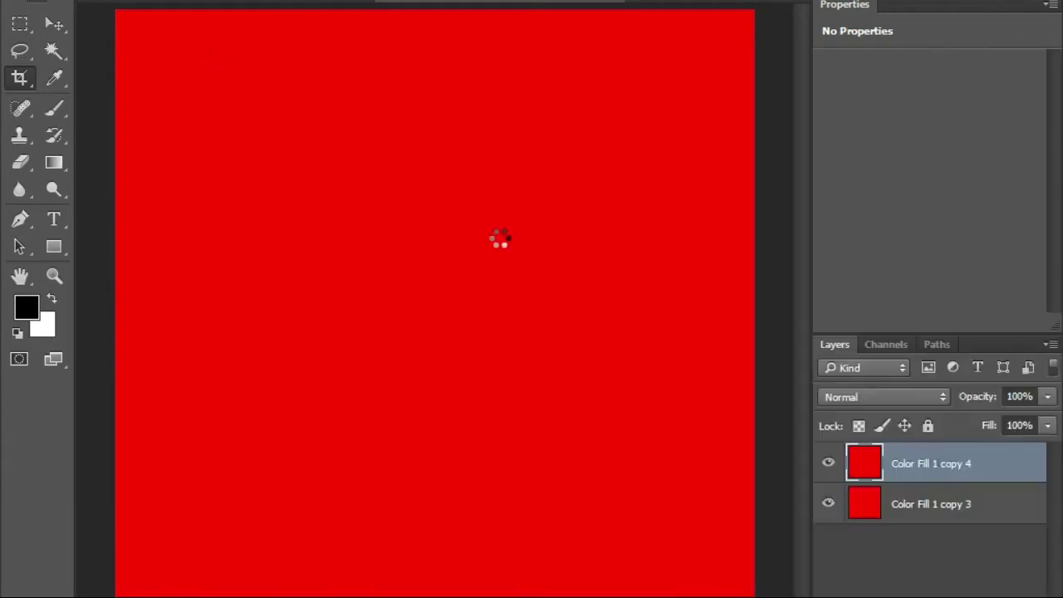
# - Add a solid blue background layer and give the frame layer Stroke, Gradient Overlay and Bevel & Emboss
pyautogui.click(876, 214)
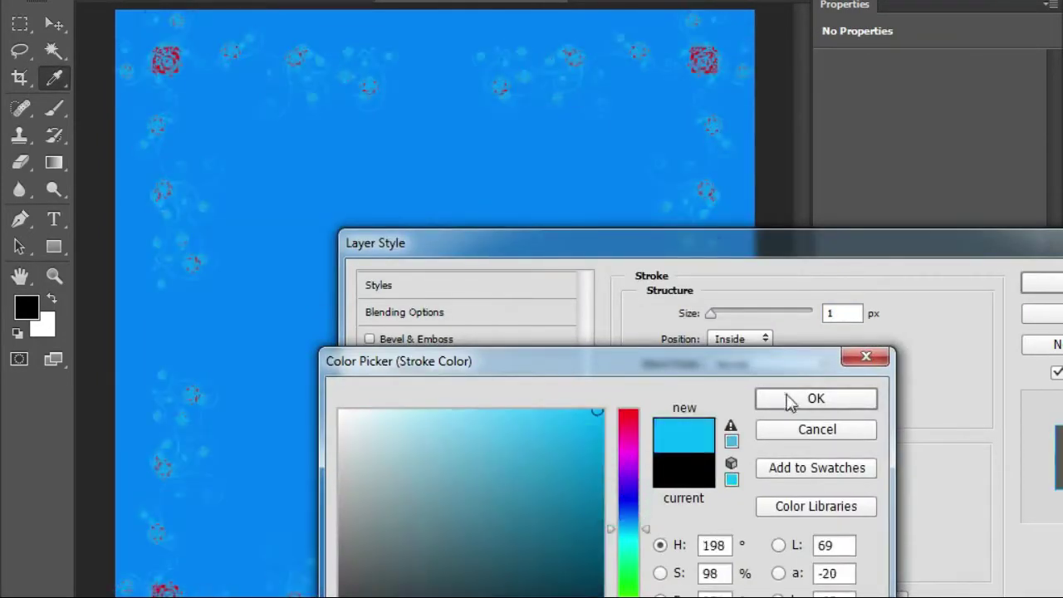
pyautogui.click(369, 419)
pyautogui.click(420, 474)
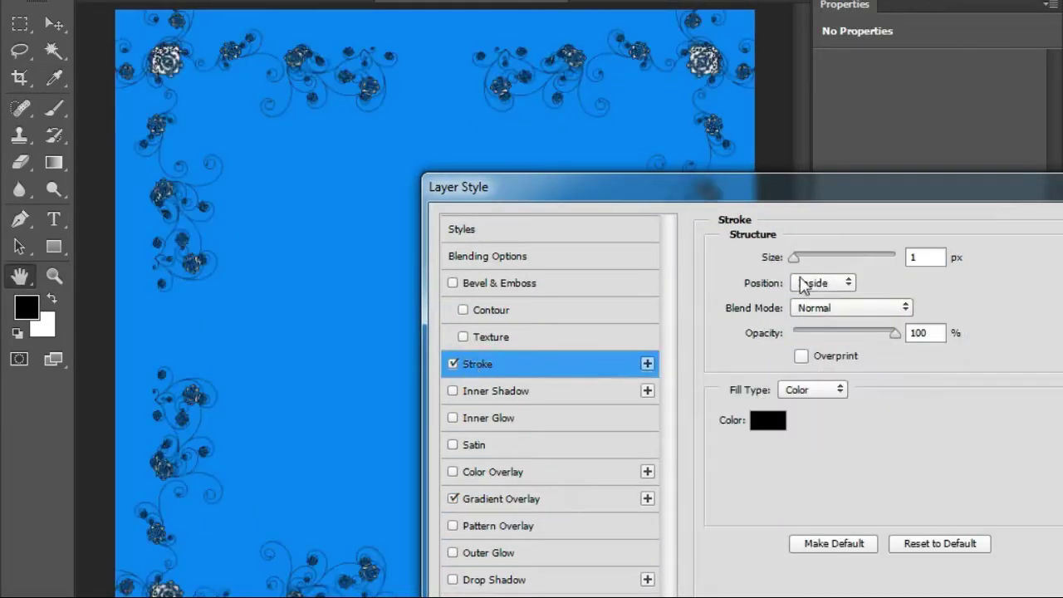
pyautogui.click(656, 276)
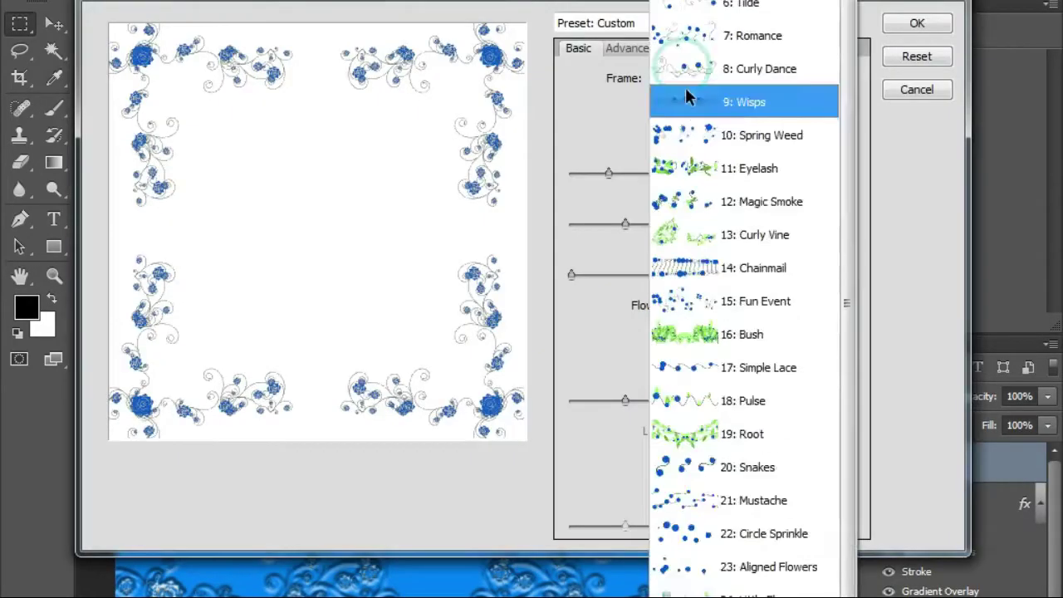
pyautogui.press('Down')
pyautogui.press('Down')
pyautogui.press('Down')
pyautogui.click(725, 79)
pyautogui.click(736, 565)
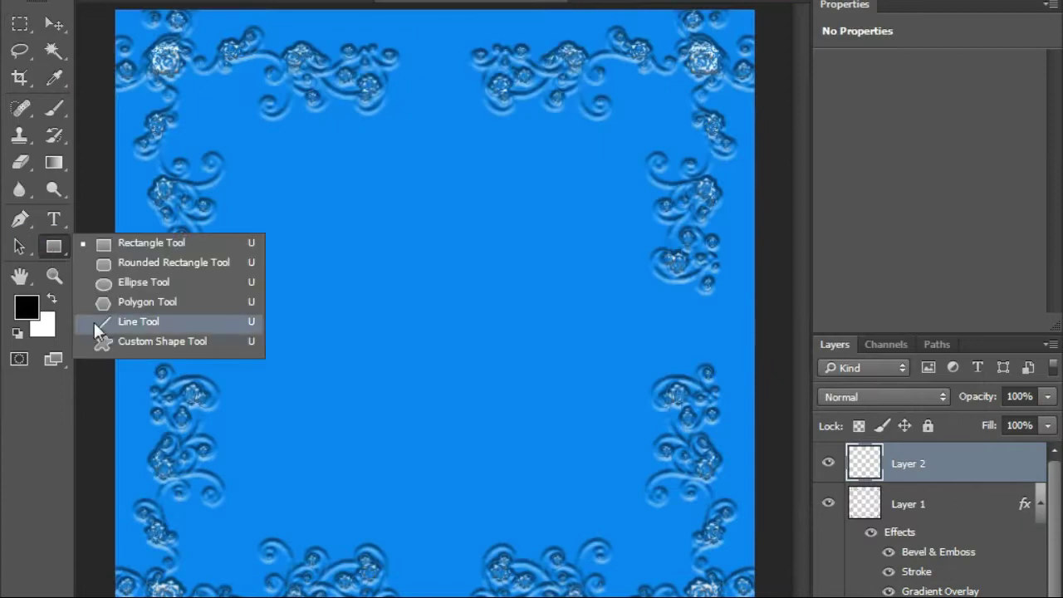
# - Draw a circle and give it an Inner Shadow and a blue-purple Color Overlay
pyautogui.moveTo(518, 168); pyautogui.dragTo(602, 253)
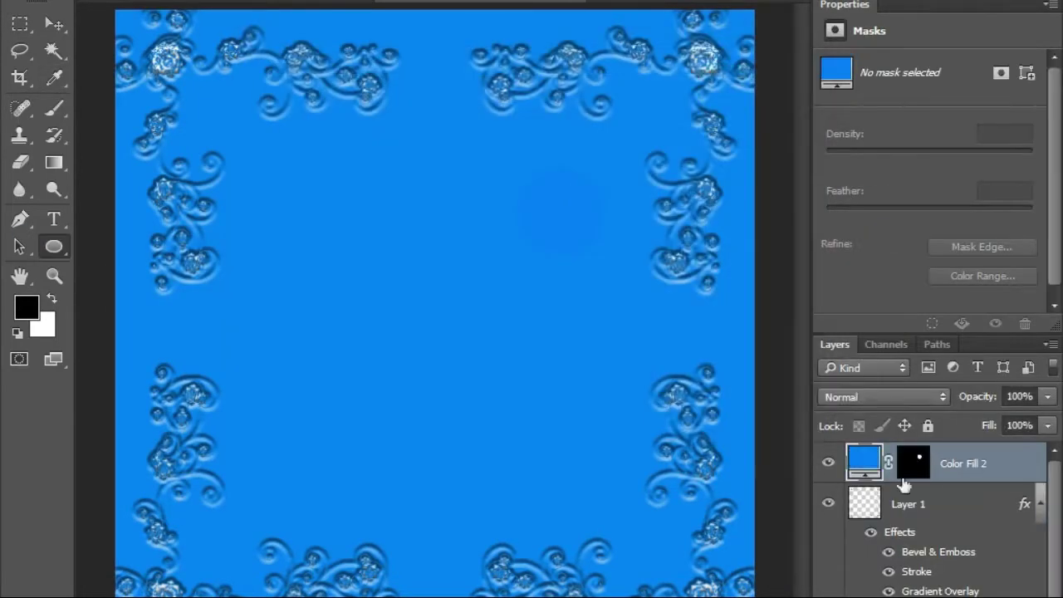
pyautogui.doubleClick(968, 485)
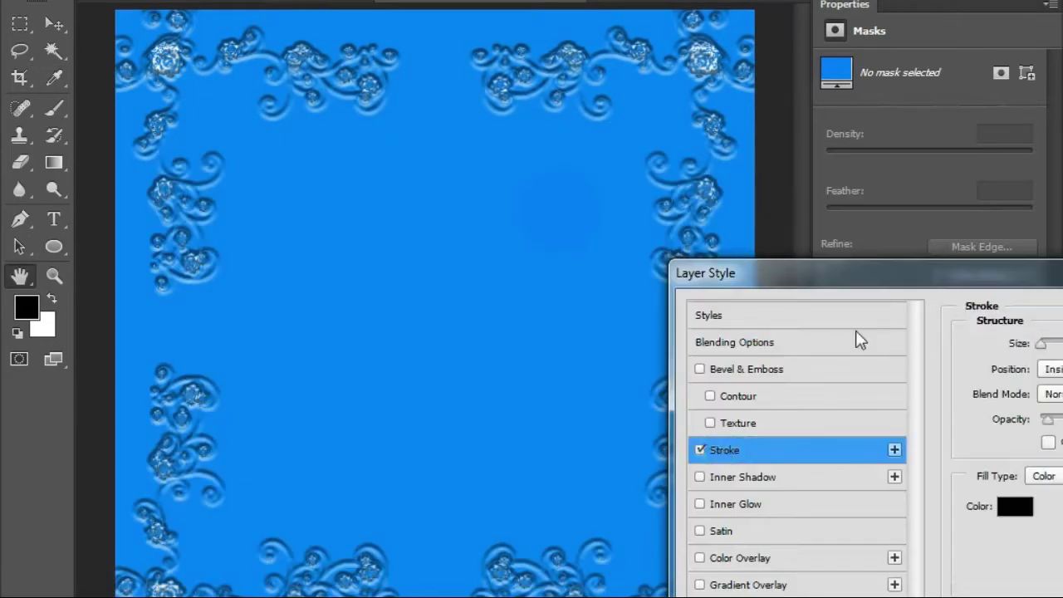
pyautogui.click(654, 465)
pyautogui.moveTo(249, 326)
pyautogui.mouseDown()
pyautogui.moveTo(694, 218)
pyautogui.moveTo(500, 323)
pyautogui.mouseUp()
pyautogui.click(656, 479)
pyautogui.click(631, 507)
pyautogui.click(918, 397)
pyautogui.click(398, 405)
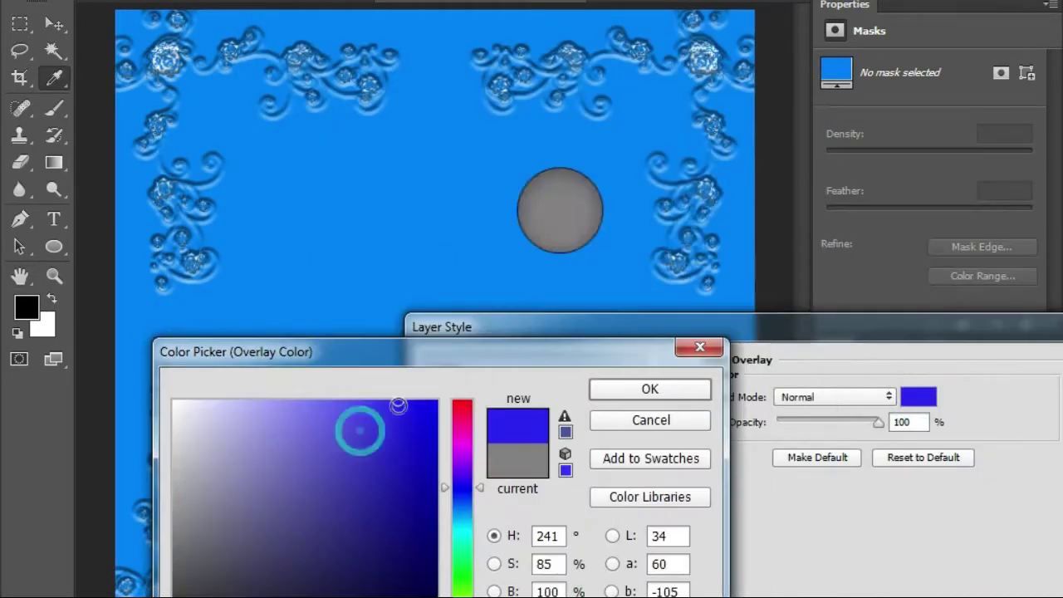
pyautogui.click(649, 388)
# - Move the purple circle toward the top-right and review the circles' bevel settings
pyautogui.click(761, 381)
pyautogui.press('v')
pyautogui.moveTo(564, 223); pyautogui.dragTo(634, 143)
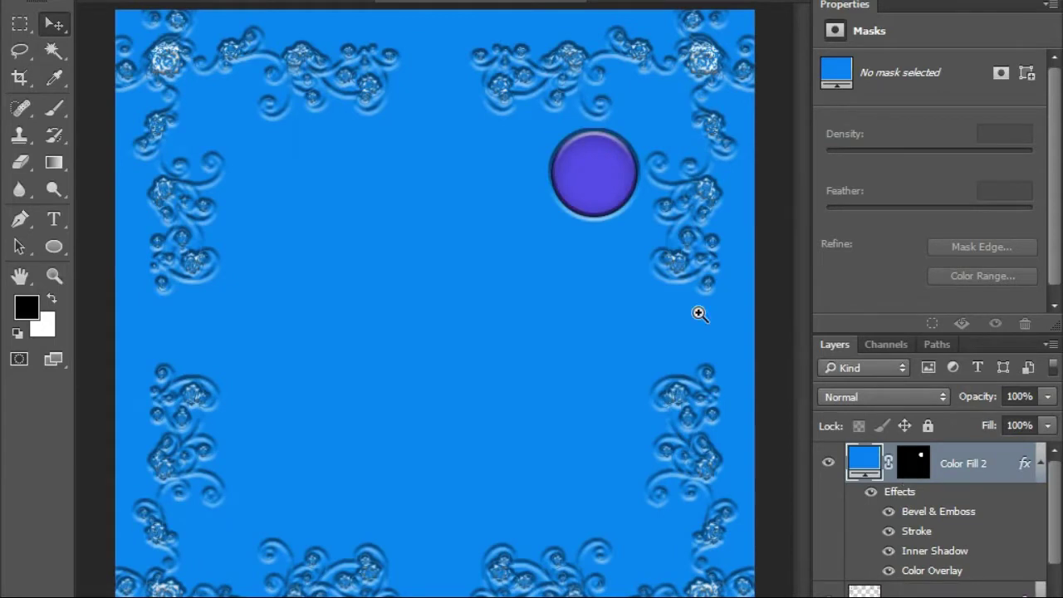
pyautogui.click(700, 313)
pyautogui.doubleClick(906, 512)
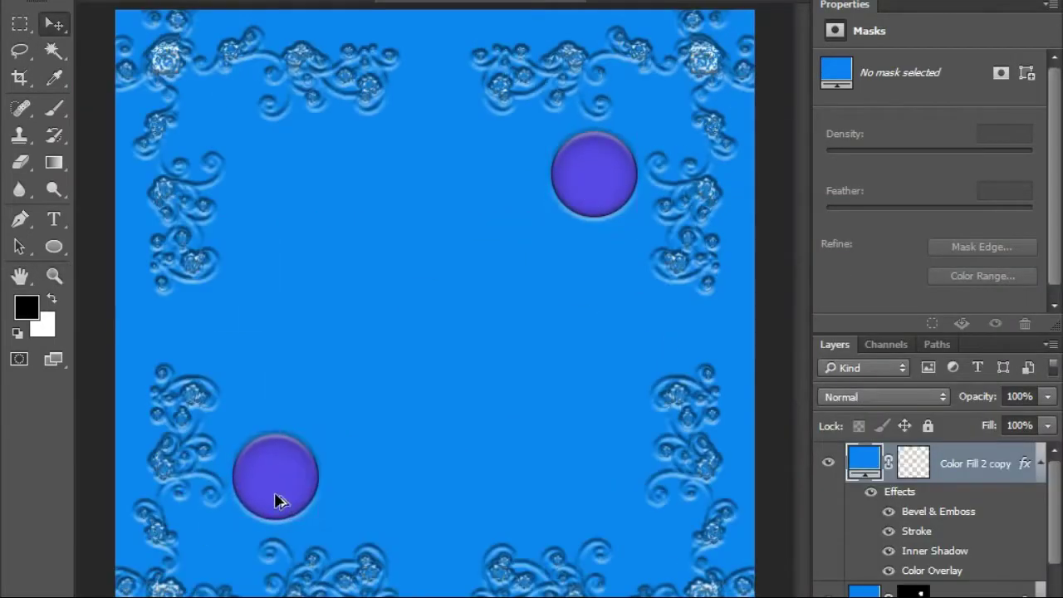
pyautogui.doubleClick(918, 513)
pyautogui.press('Return')
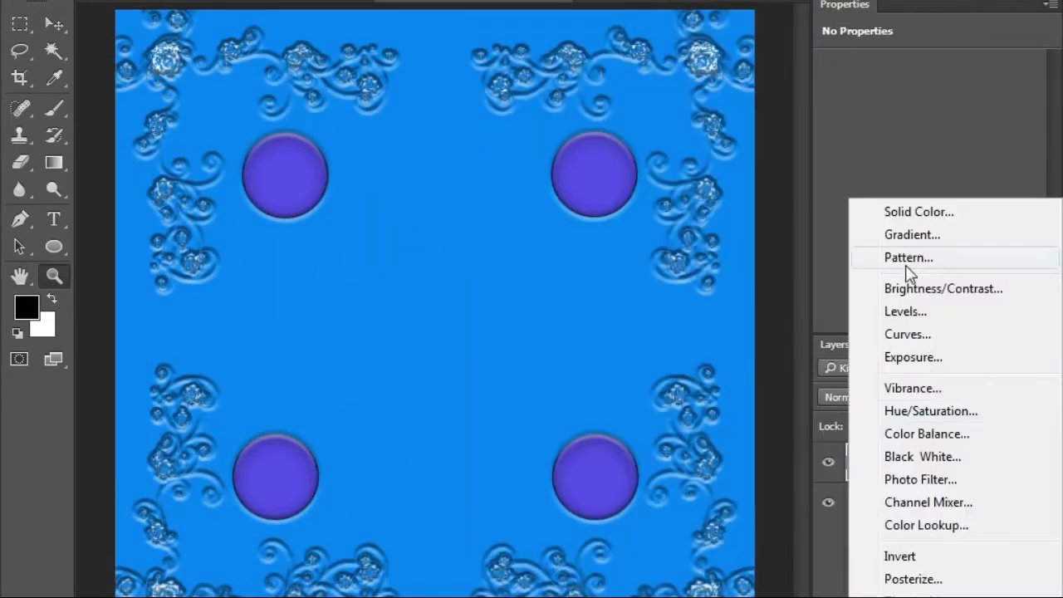
# - Add a mottled flower Pattern Fill layer blended in Overlay at 61% fill
pyautogui.click(908, 258)
pyautogui.click(884, 397)
pyautogui.click(902, 178)
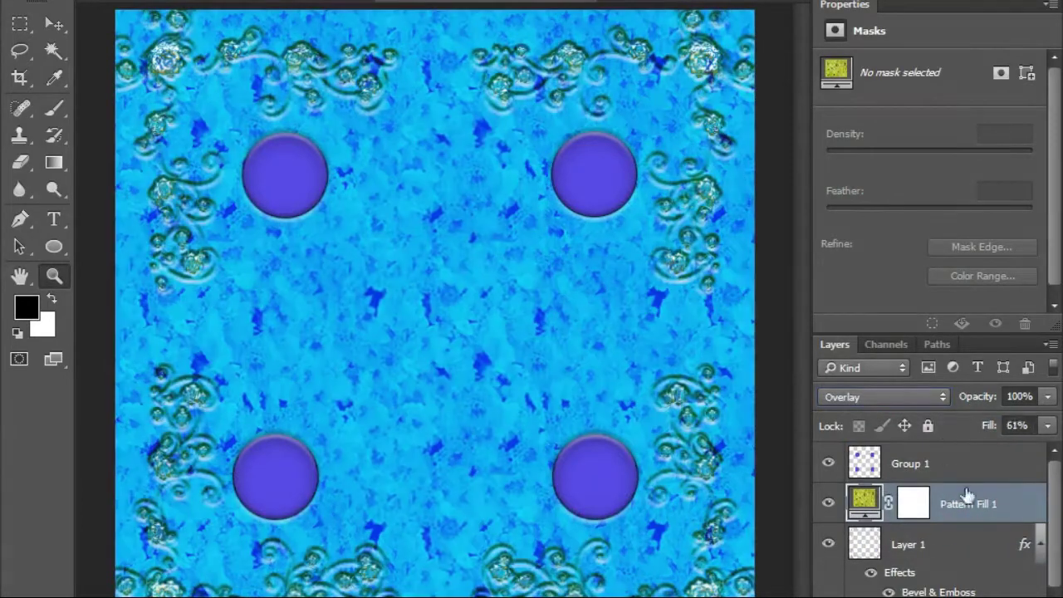
# - Give the corner flourishes on Layer 1 a Pillow Emboss bevel
pyautogui.doubleClick(964, 504)
pyautogui.click(772, 342)
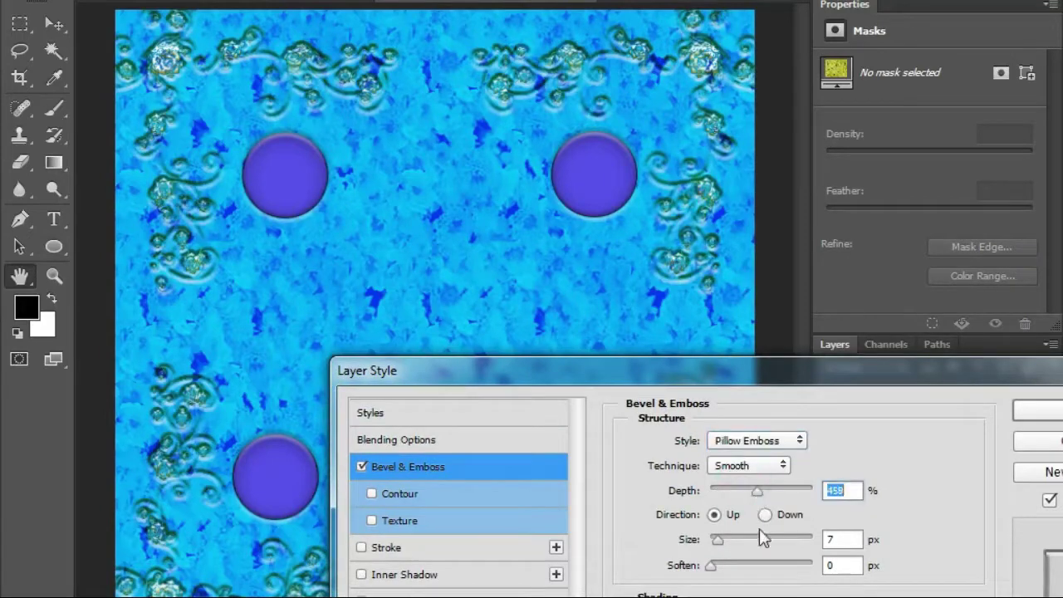
pyautogui.press('Return')
pyautogui.press('z')
pyautogui.rightClick(54, 247)
# - Draw a crown custom shape on the base
pyautogui.click(107, 339)
pyautogui.click(925, 301)
pyautogui.scroll(-5, 822, 332)
pyautogui.scroll(3, 822, 332)
pyautogui.moveTo(431, 279); pyautogui.dragTo(444, 291)
pyautogui.moveTo(432, 106); pyautogui.dragTo(502, 230)
# - Colour the crown and add a Bevel & Emboss with depth 317 and a larger size
pyautogui.doubleClick(863, 504)
pyautogui.click(475, 116)
pyautogui.click(707, 80)
pyautogui.rightClick(968, 503)
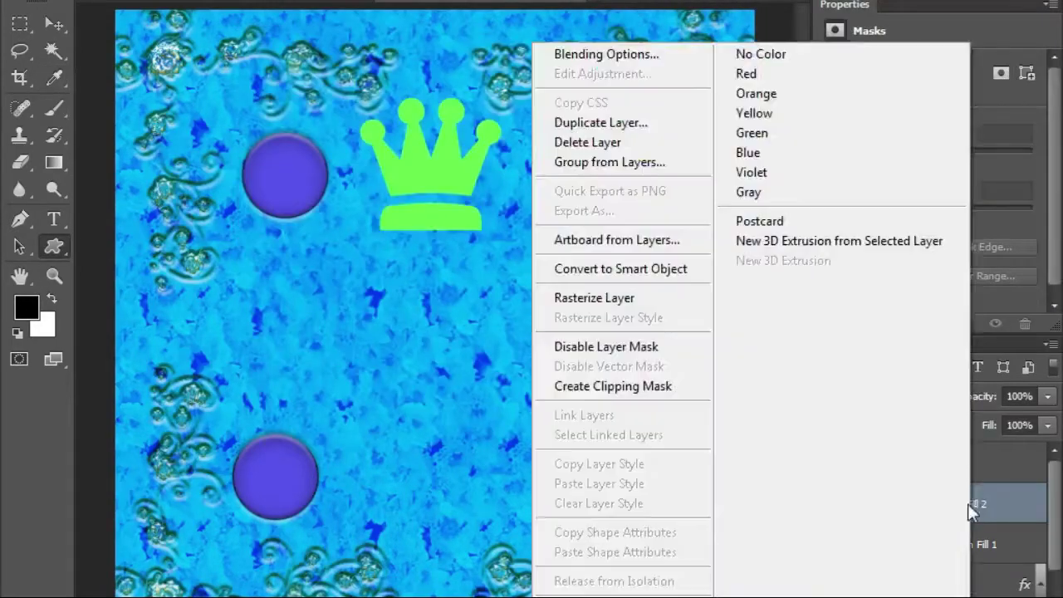
pyautogui.click(607, 54)
pyautogui.click(157, 99)
pyautogui.moveTo(164, 15); pyautogui.dragTo(327, 340)
pyautogui.moveTo(556, 457); pyautogui.dragTo(574, 456)
pyautogui.moveTo(546, 506); pyautogui.dragTo(582, 506)
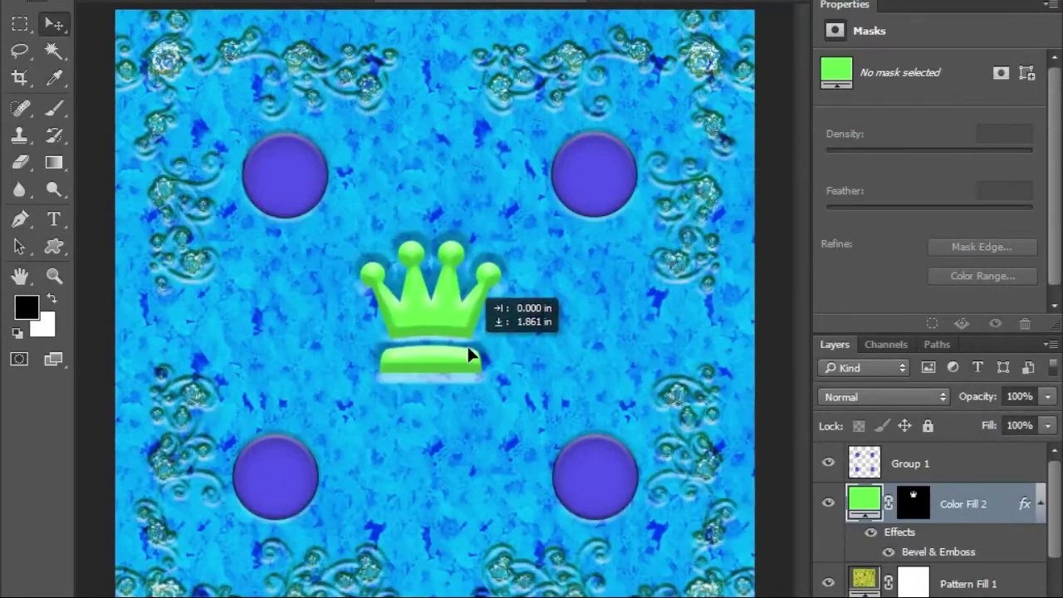
# - Move the crown to the centre of the base and enlarge it to fill the centre
pyautogui.moveTo(467, 344); pyautogui.dragTo(459, 347)
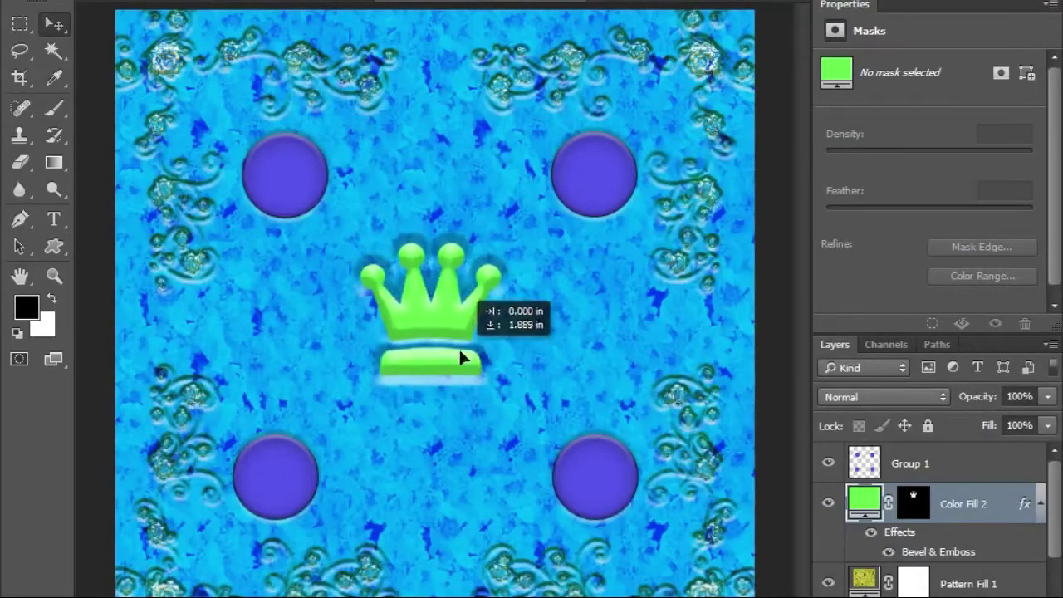
pyautogui.moveTo(526, 387); pyautogui.dragTo(593, 438)
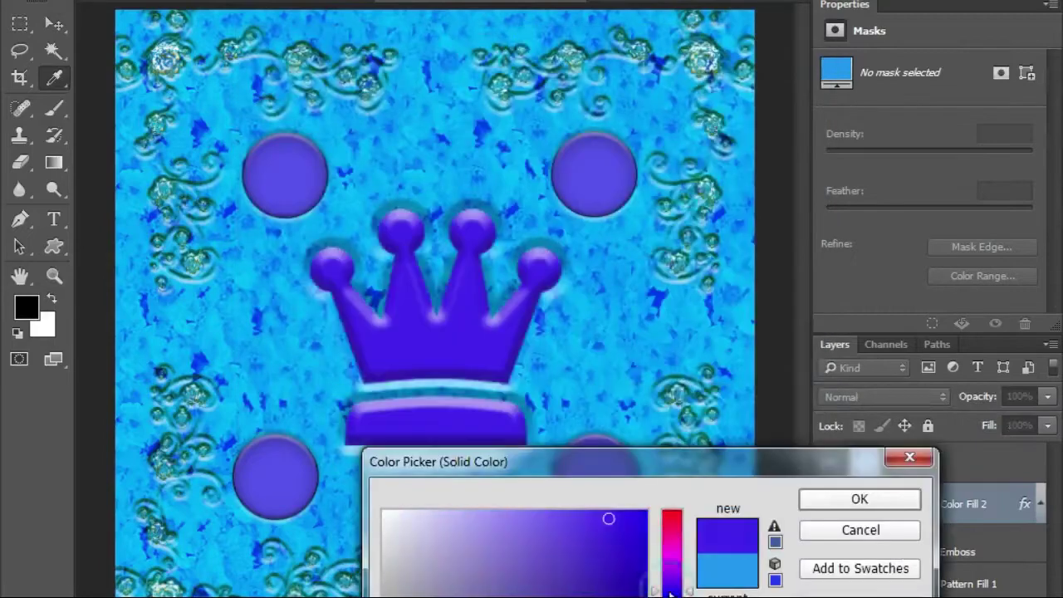
pyautogui.rightClick(467, 219)
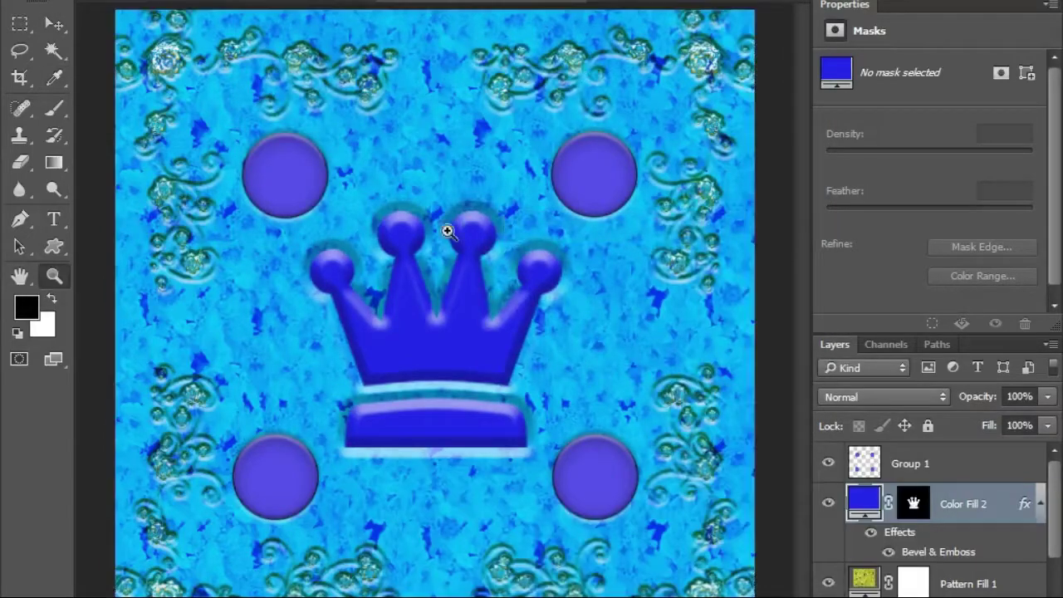
pyautogui.press('u')
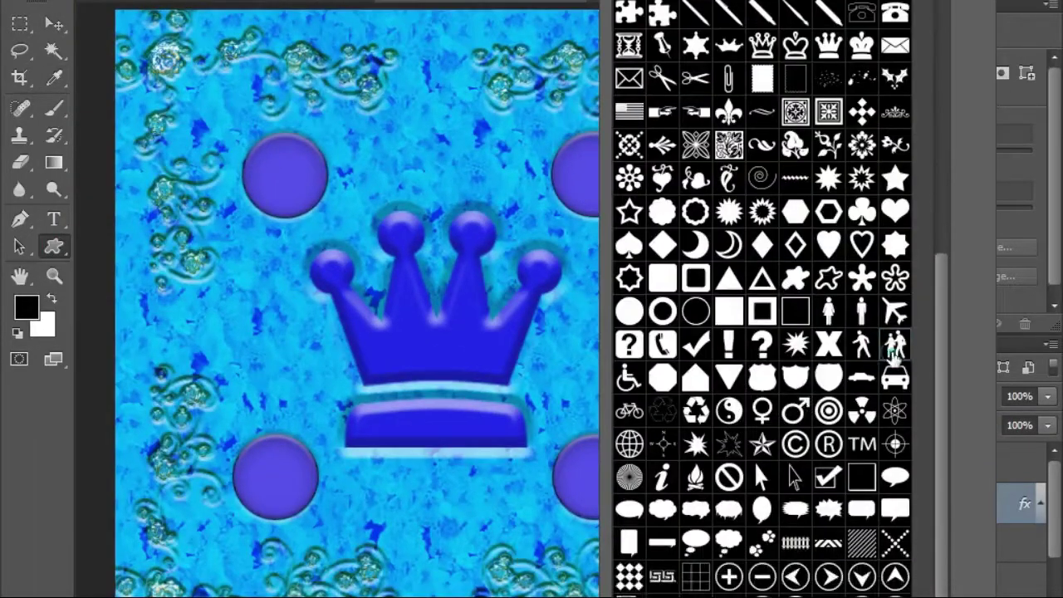
pyautogui.scroll(10, 846, 255)
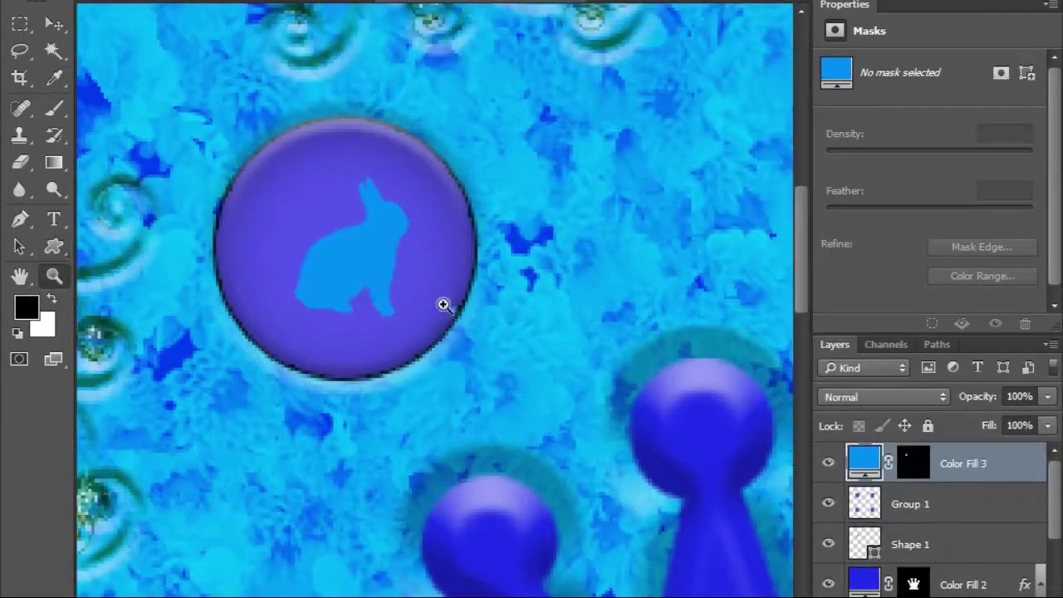
# - Move the rabbit into the top-left circle and Alt-drag copies into the other three circles
pyautogui.press('v')
pyautogui.moveTo(444, 305); pyautogui.dragTo(430, 329)
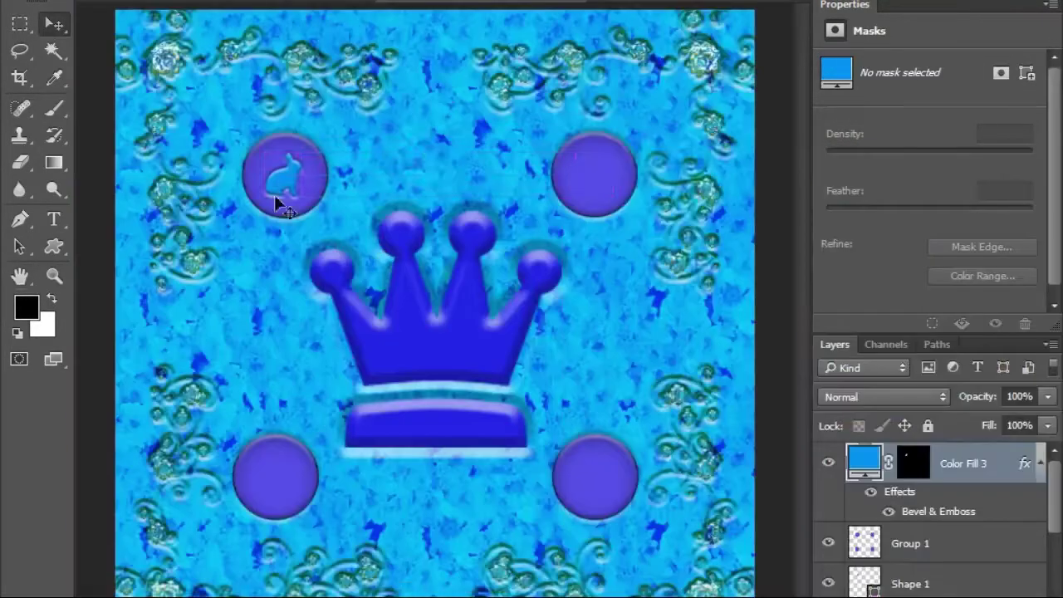
pyautogui.moveTo(273, 202)
pyautogui.mouseDown()
pyautogui.moveTo(593, 193)
pyautogui.moveTo(597, 487)
pyautogui.moveTo(274, 501)
pyautogui.mouseUp()
# - Align the bottom-right rabbit, duplicate its layer, and soften the crown bevel to 215% depth, 10 px size
pyautogui.click(929, 541)
pyautogui.moveTo(583, 496); pyautogui.dragTo(589, 495)
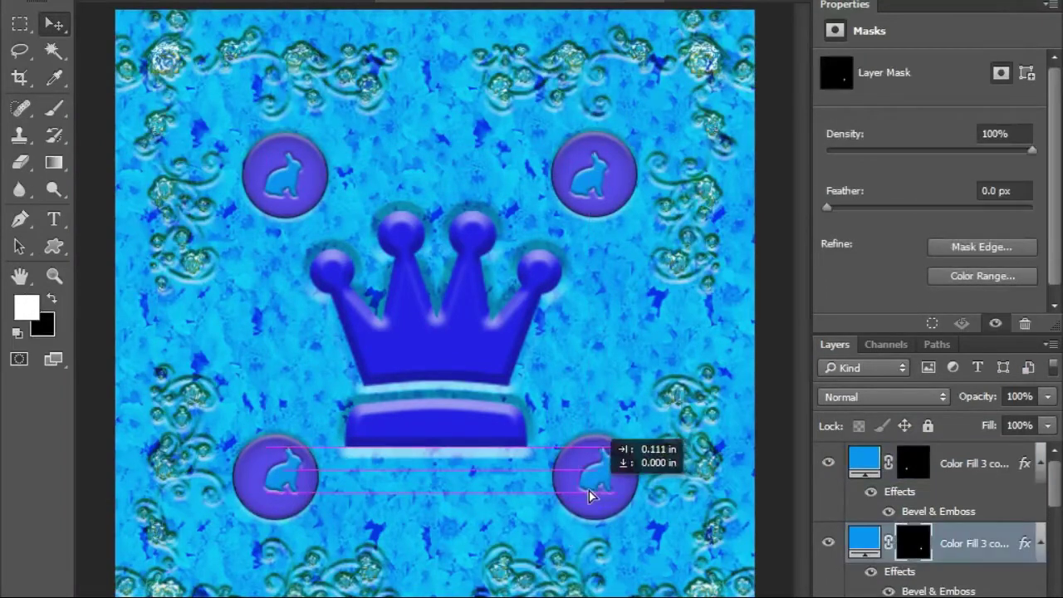
pyautogui.hotkey('ctrl', 'j')
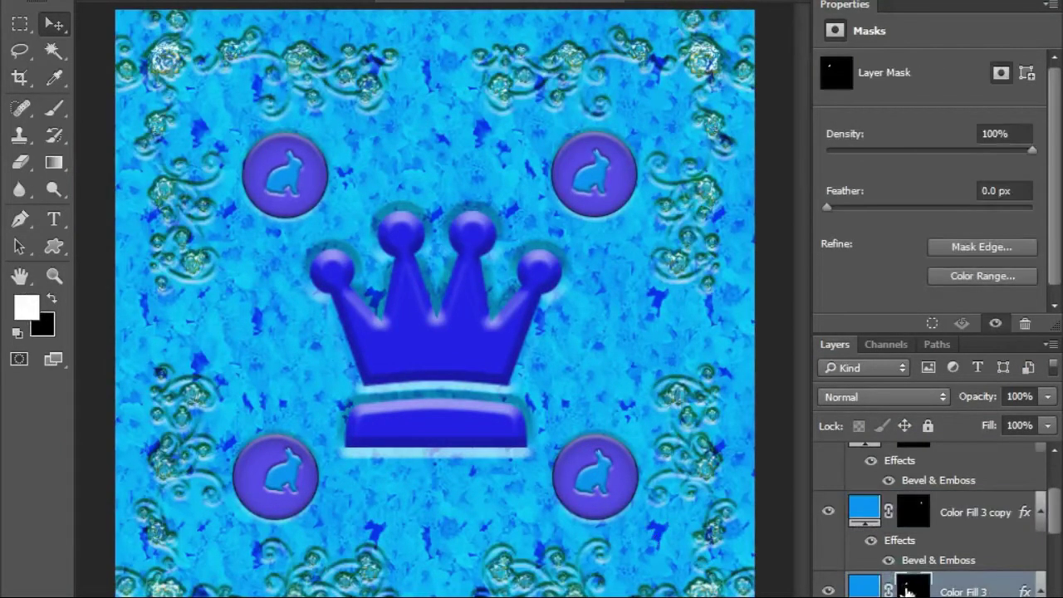
pyautogui.press('z')
pyautogui.doubleClick(900, 459)
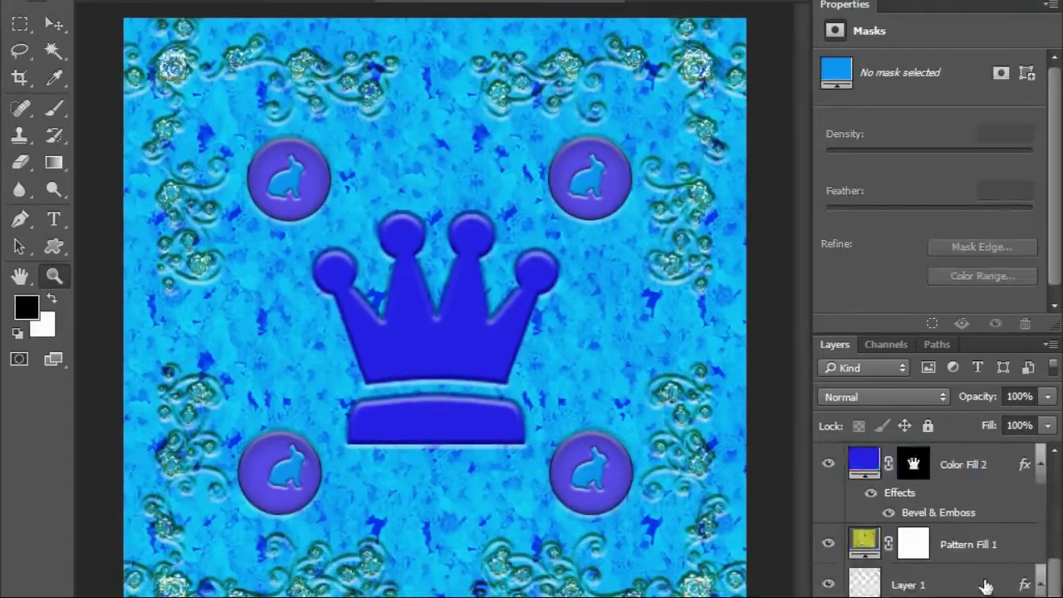
# - Select all the corner base layers and group them with Ctrl+G
pyautogui.keyDown('shift'); pyautogui.click(984, 586); pyautogui.keyUp('shift')
pyautogui.hotkey('ctrl', 'g')
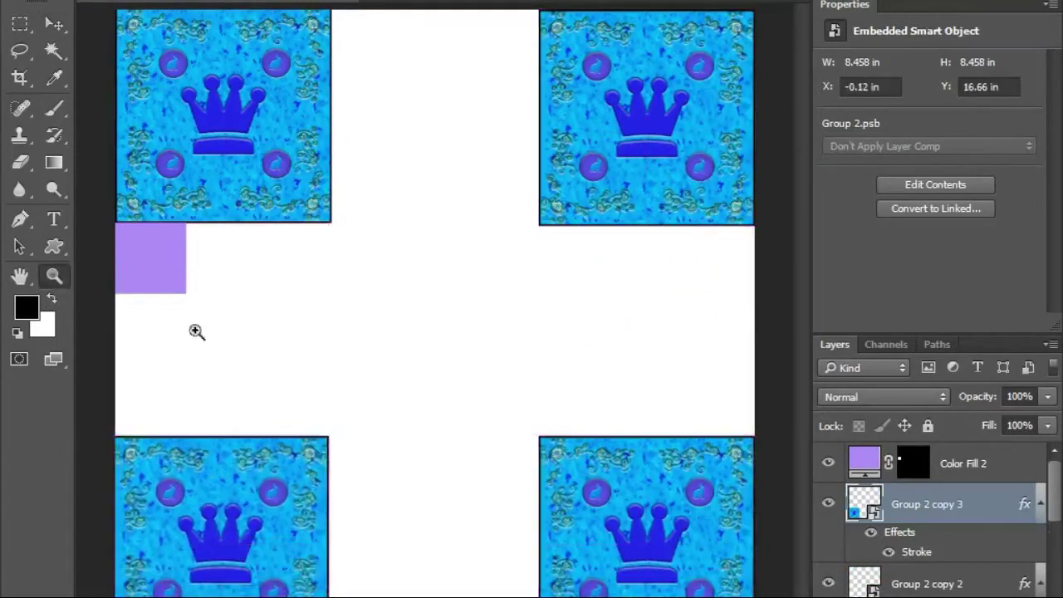
pyautogui.write('yellow')
# - Open the yellow corner tile's Smart Object contents and select Group 1 inside it
pyautogui.doubleClick(863, 502)
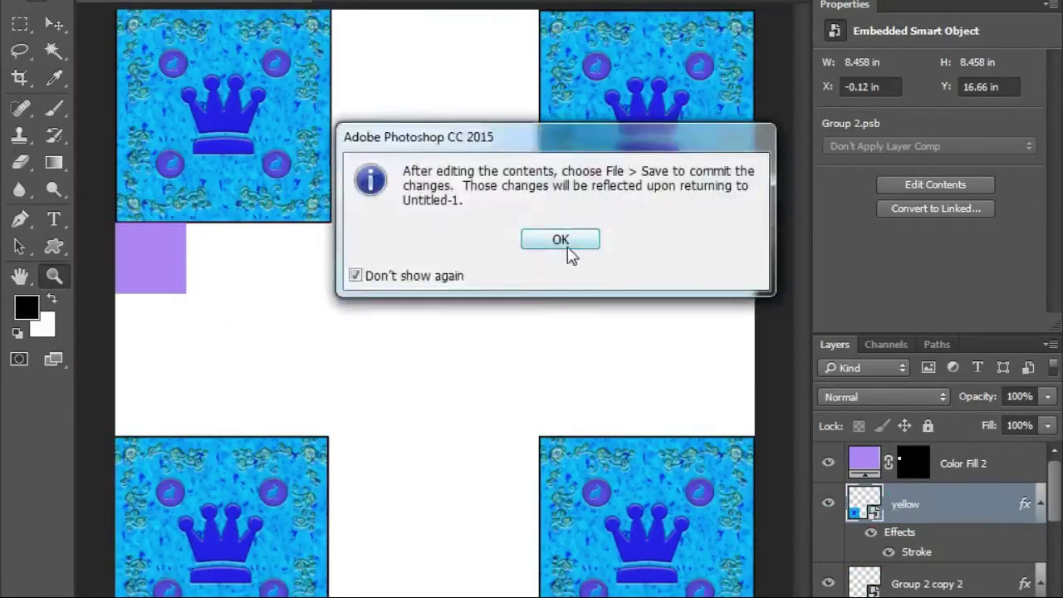
pyautogui.click(562, 241)
pyautogui.click(921, 494)
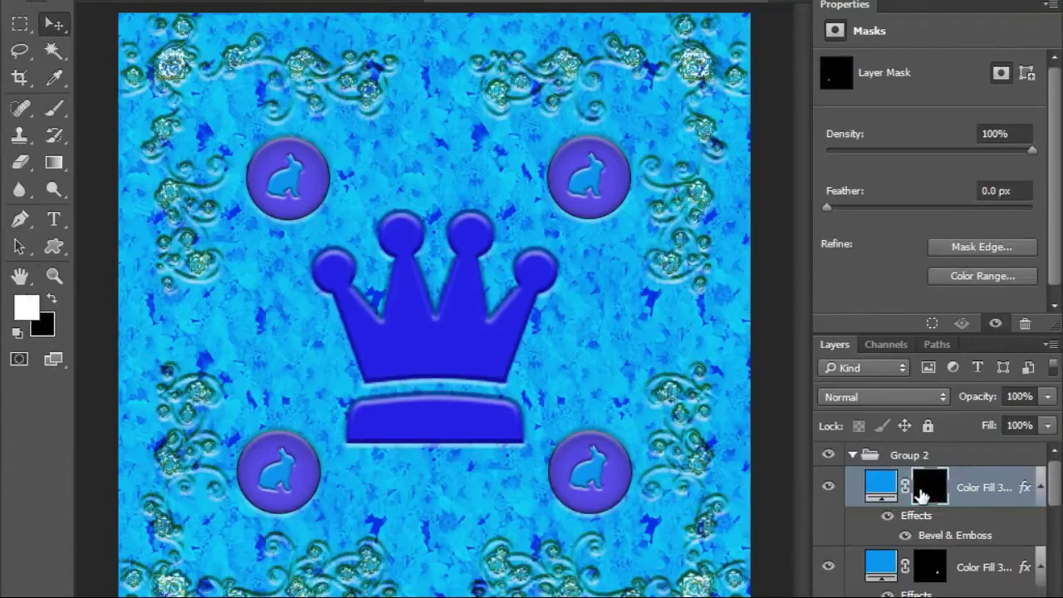
pyautogui.click(1040, 487)
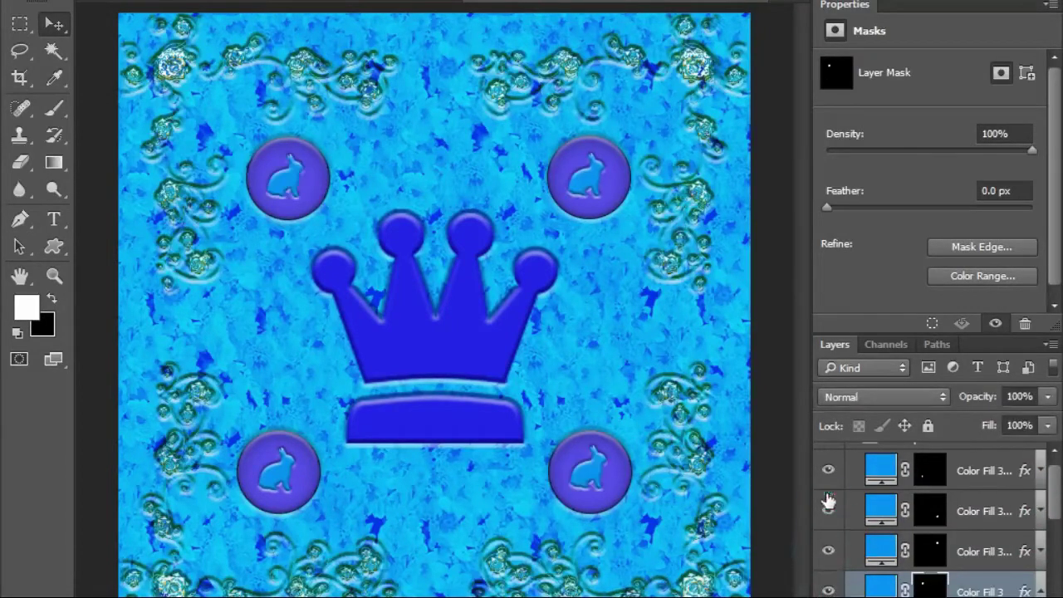
pyautogui.rightClick(928, 556)
pyautogui.click(871, 294)
pyautogui.click(841, 531)
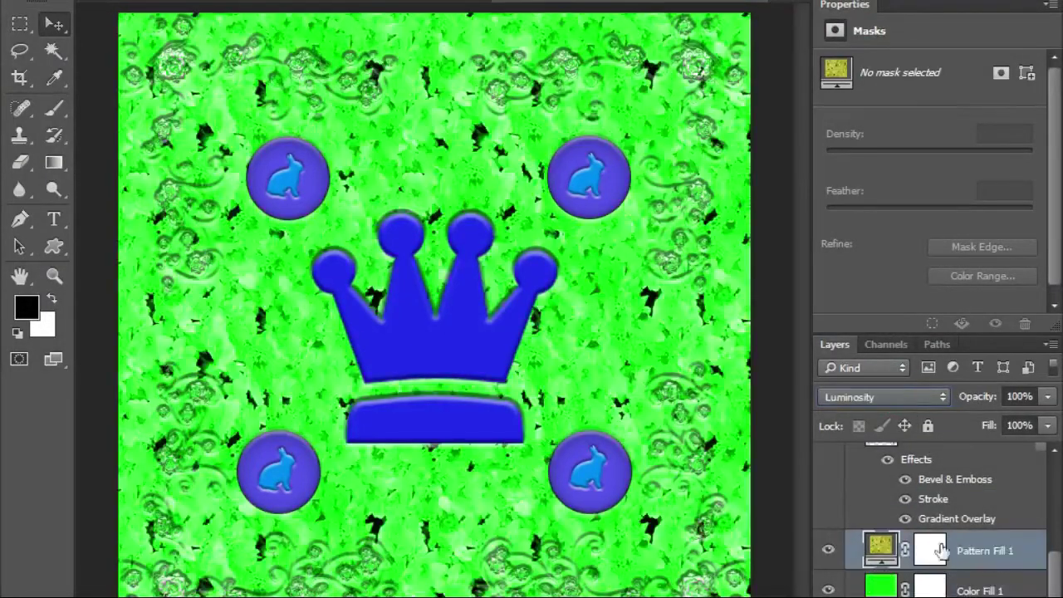
# - Set the flower pattern texture to Normal blending at 30% opacity over the green
pyautogui.click(885, 397)
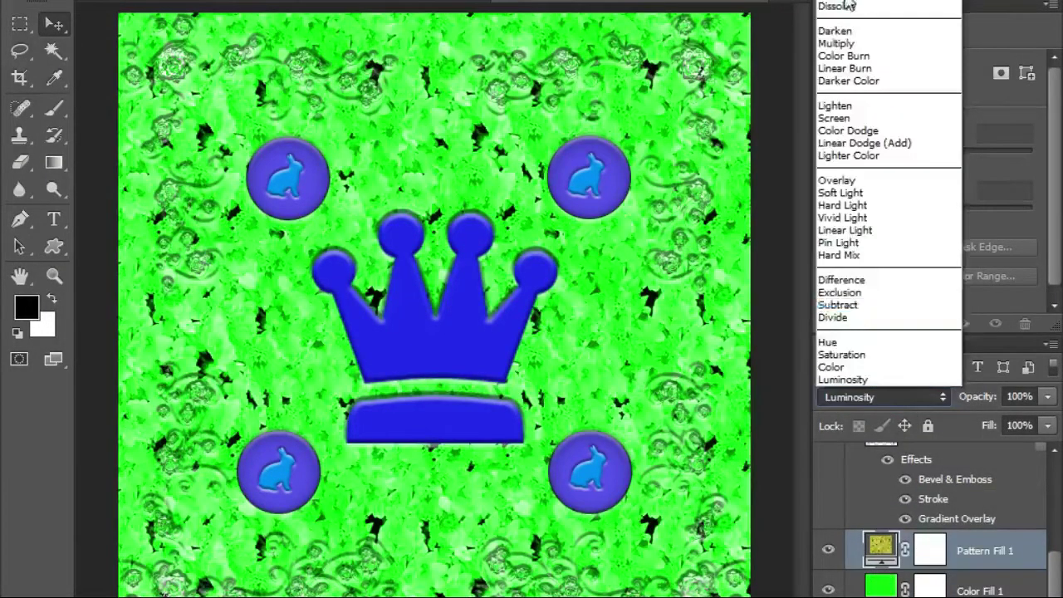
pyautogui.click(876, 1)
pyautogui.write('30')
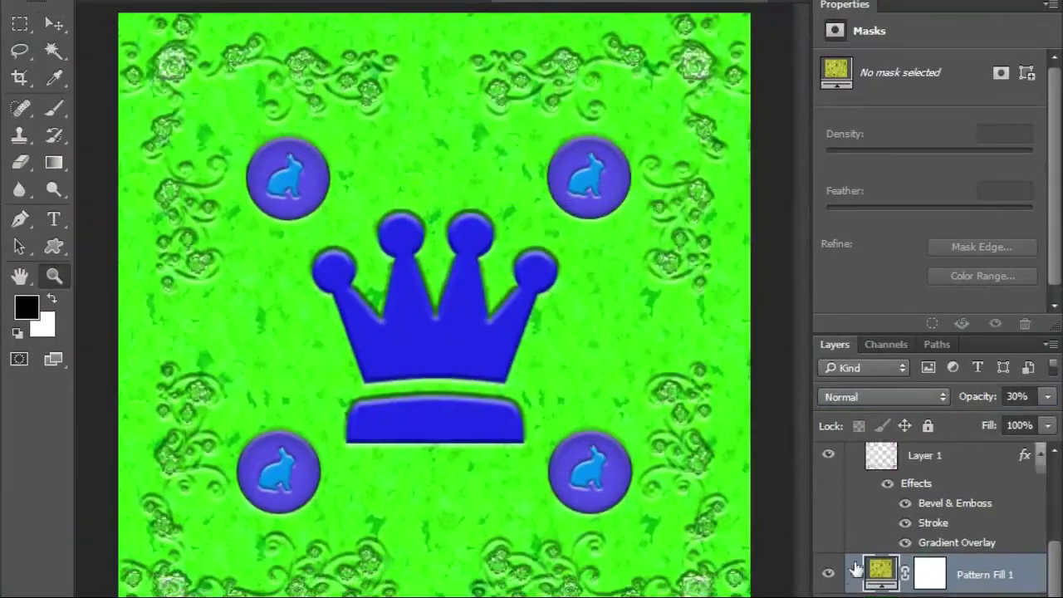
pyautogui.scroll(-1, 856, 570)
pyautogui.click(829, 515)
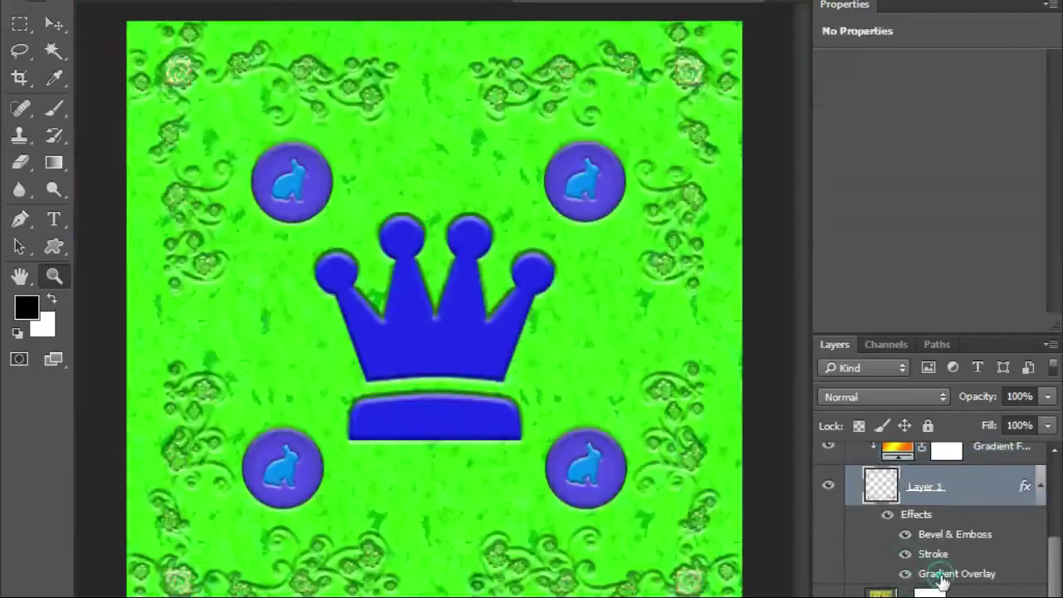
# - Clip a gradient fill to the flourishes using the Yellow, Violet, Orange, Blue preset
pyautogui.doubleClick(941, 576)
pyautogui.click(573, 427)
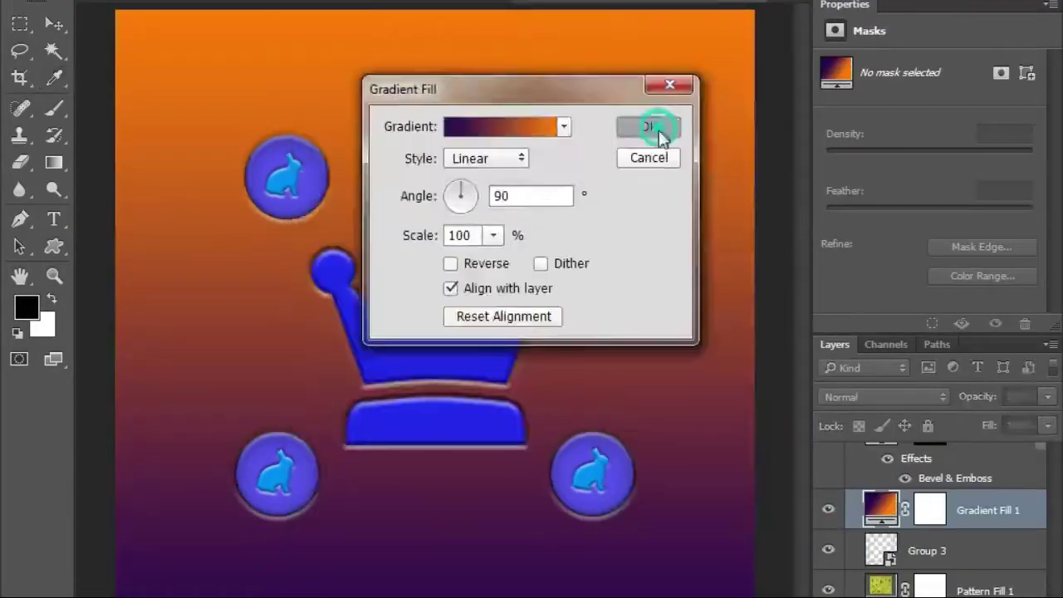
pyautogui.click(652, 126)
pyautogui.click(884, 397)
pyautogui.doubleClick(897, 469)
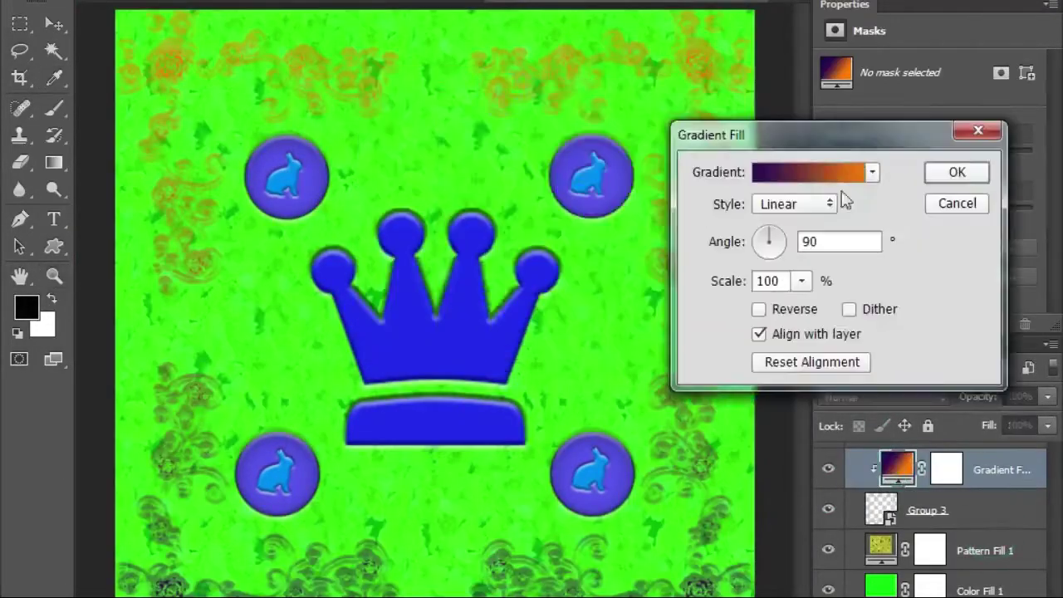
pyautogui.click(809, 171)
pyautogui.click(999, 269)
pyautogui.click(816, 303)
pyautogui.moveTo(831, 203); pyautogui.dragTo(602, 304)
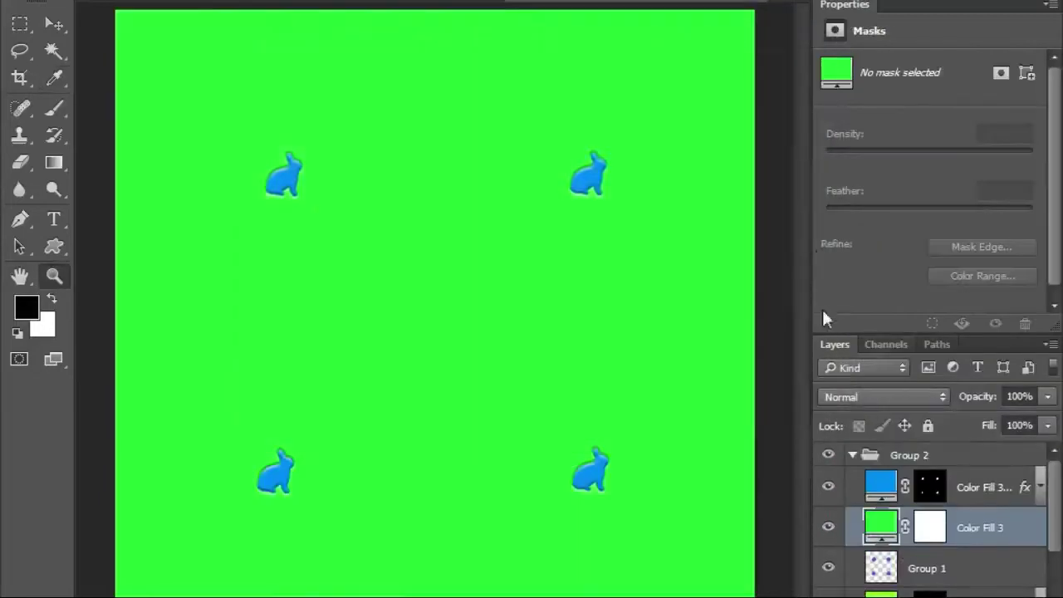
# - Clip the colour fill to Group 1 to turn the crown light green, then open its blending options
pyautogui.hotkey('ctrl', 'alt', 'g')
pyautogui.click(887, 567)
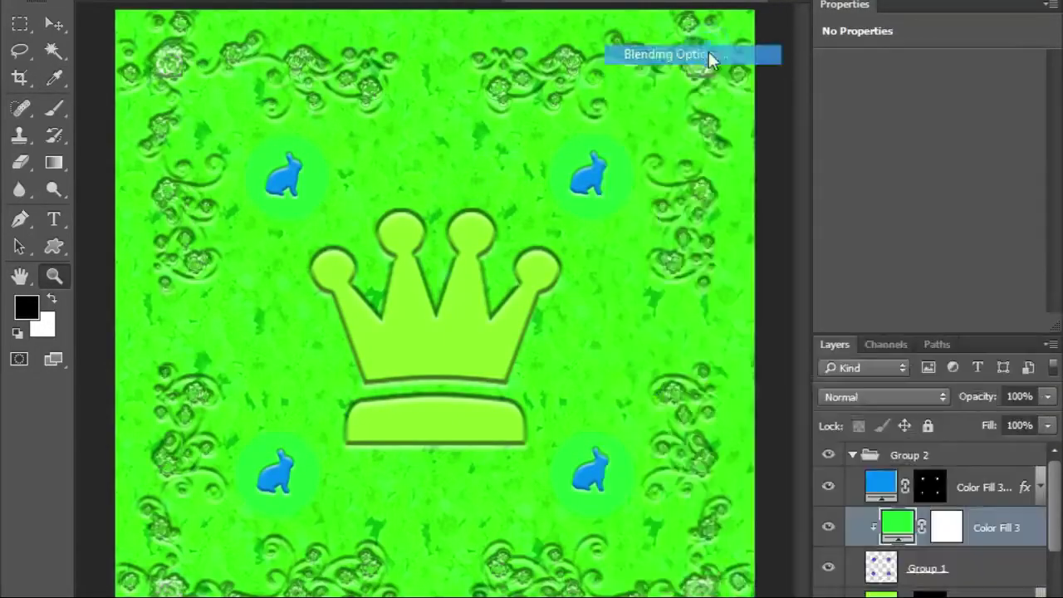
pyautogui.click(708, 51)
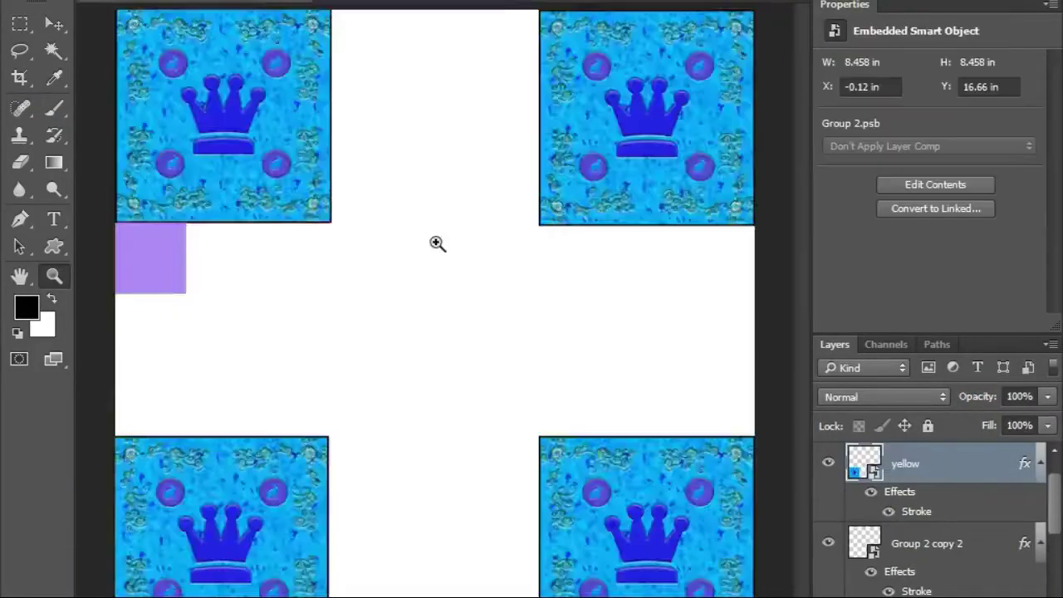
# - Make an independent copy of the yellow tile and shift its fill colours to red and pink
pyautogui.click(909, 548)
pyautogui.scroll(-1, 922, 565)
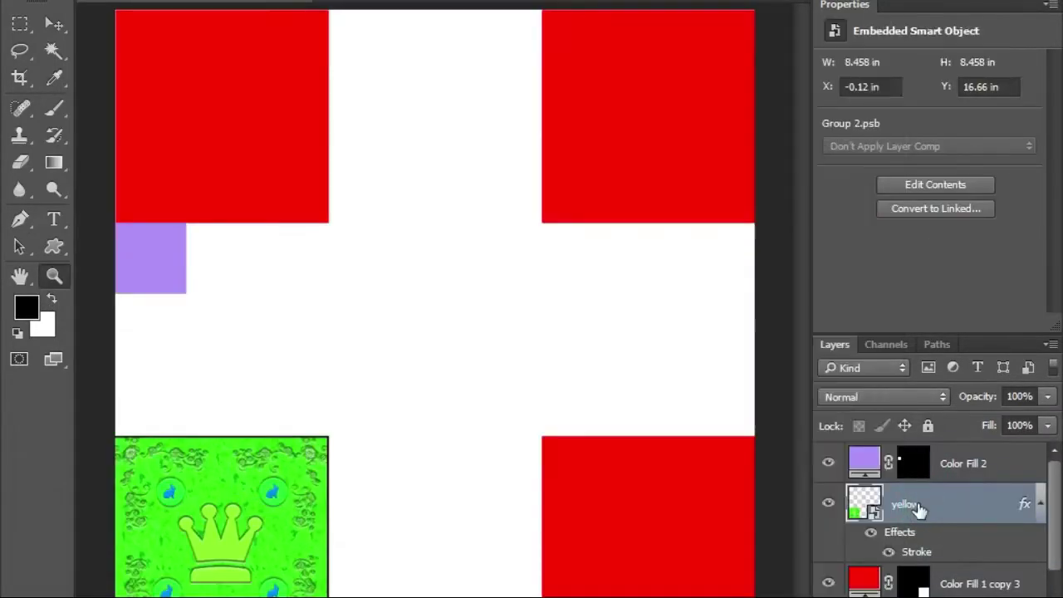
pyautogui.rightClick(905, 507)
pyautogui.doubleClick(921, 504)
pyautogui.doubleClick(879, 510)
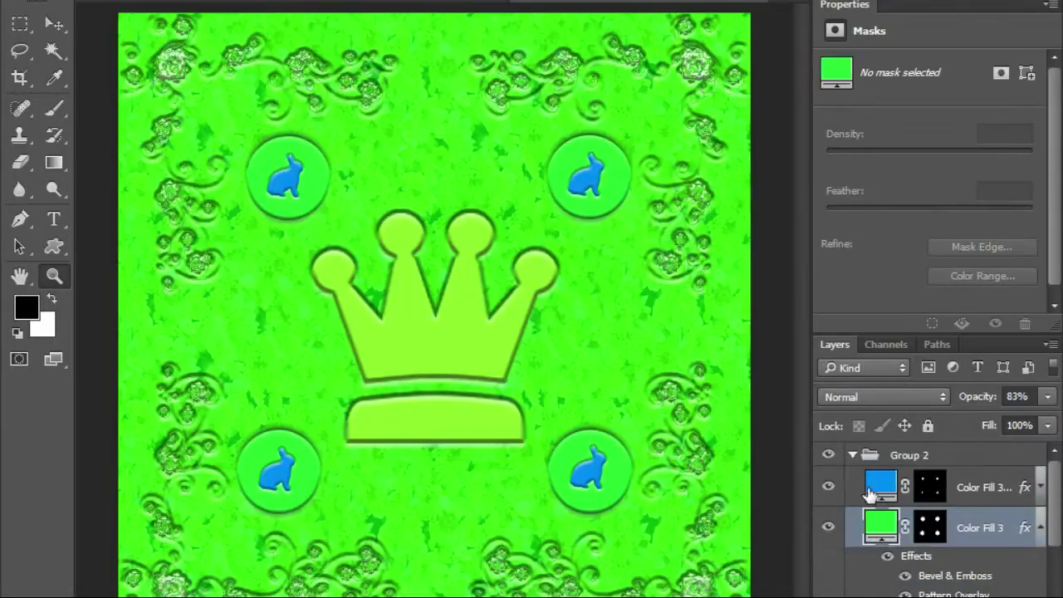
pyautogui.doubleClick(880, 487)
pyautogui.click(554, 301)
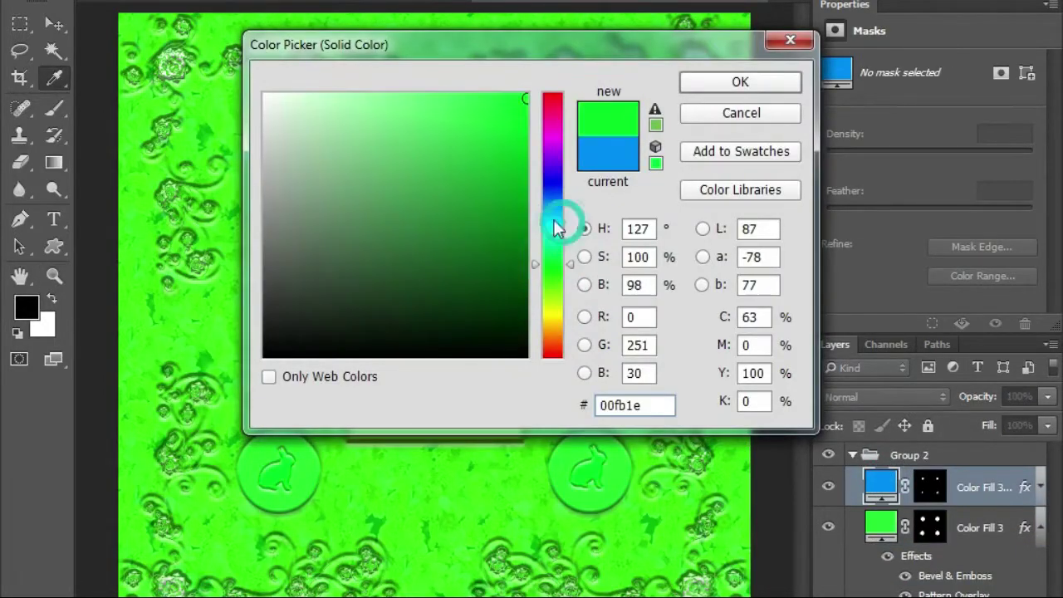
pyautogui.moveTo(548, 184); pyautogui.dragTo(552, 322)
pyautogui.click(739, 82)
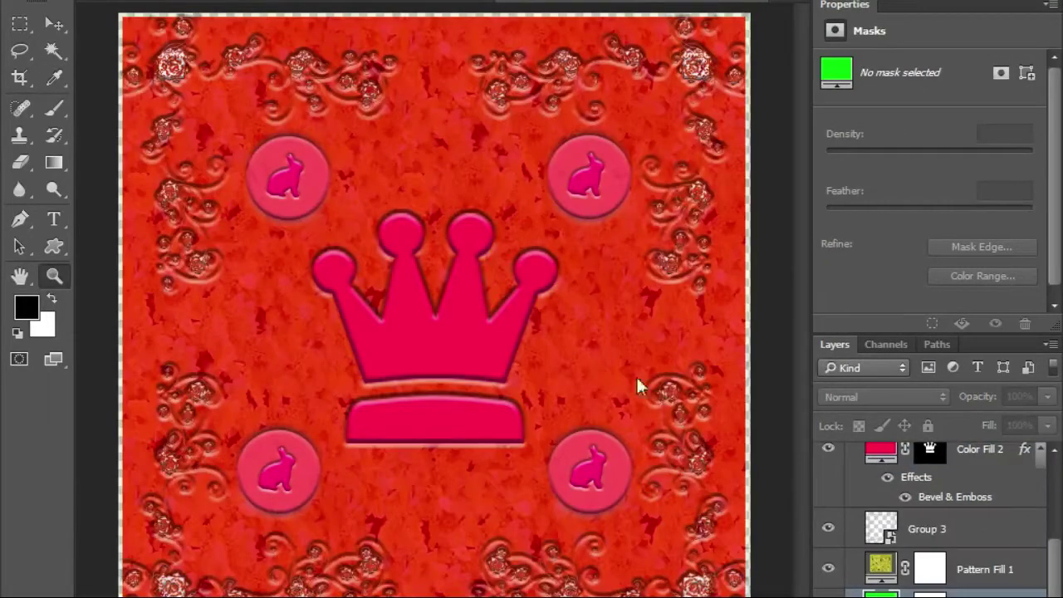
# - Save the edited red tile contents and return to the board with the Move tool
pyautogui.hotkey('ctrl', 'w')
pyautogui.click(450, 221)
pyautogui.rightClick(478, 210)
pyautogui.press('v')
pyautogui.click(814, 456)
# - Duplicate the red tile and start recolouring the copy's background fill
pyautogui.hotkey('ctrl', 'j')
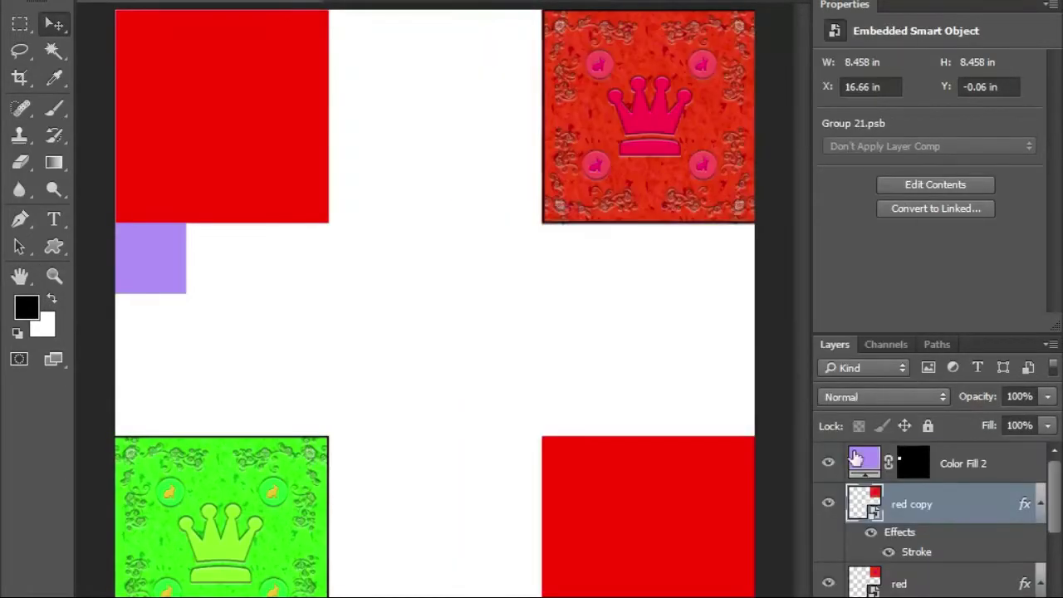
pyautogui.doubleClick(864, 502)
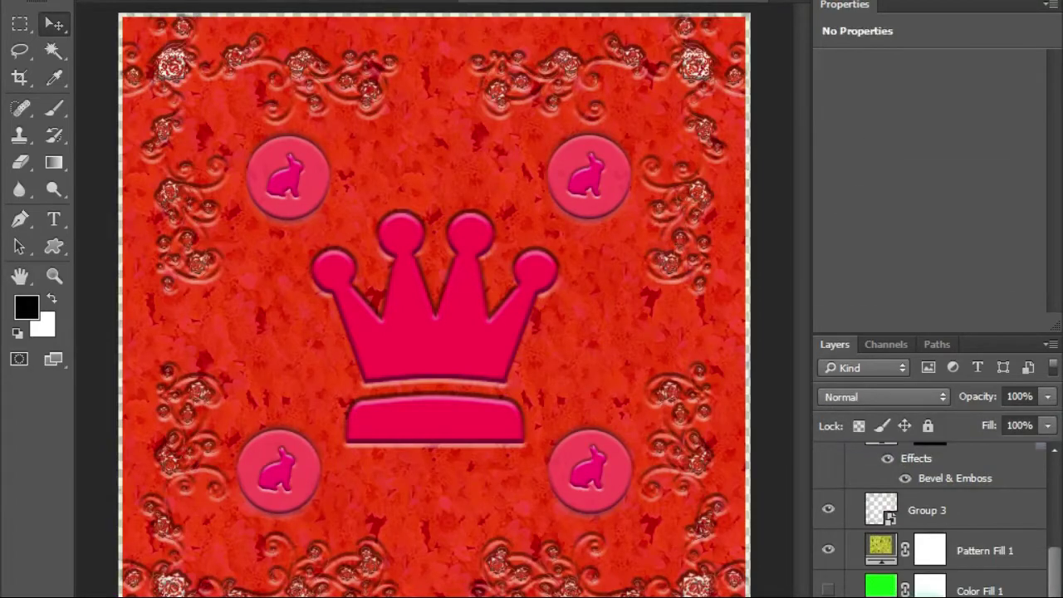
pyautogui.hotkey('ctrl', 'w')
pyautogui.click(541, 225)
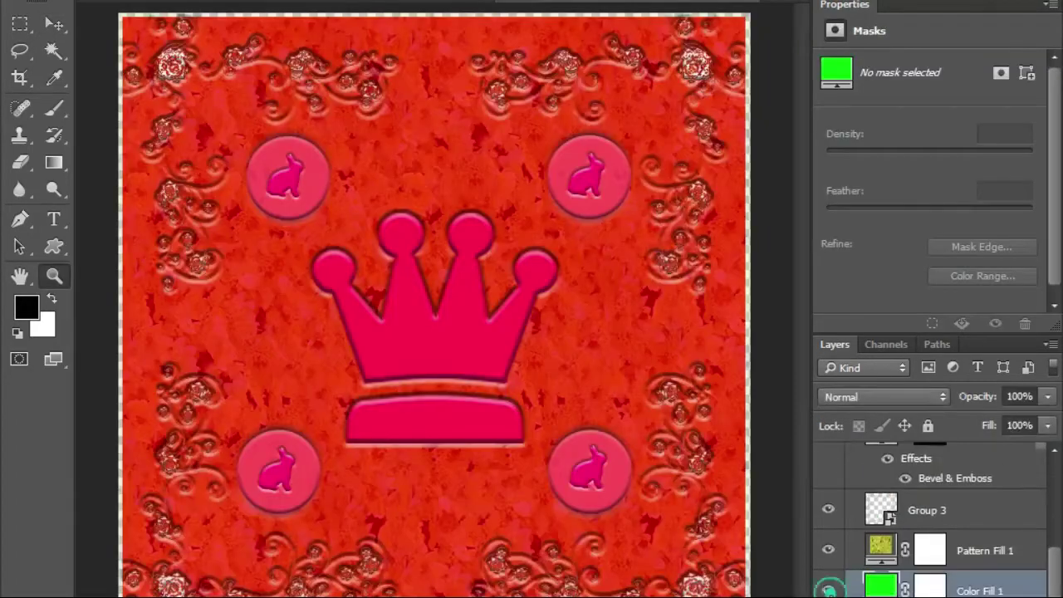
pyautogui.doubleClick(880, 586)
pyautogui.moveTo(561, 267); pyautogui.dragTo(552, 94)
pyautogui.click(714, 82)
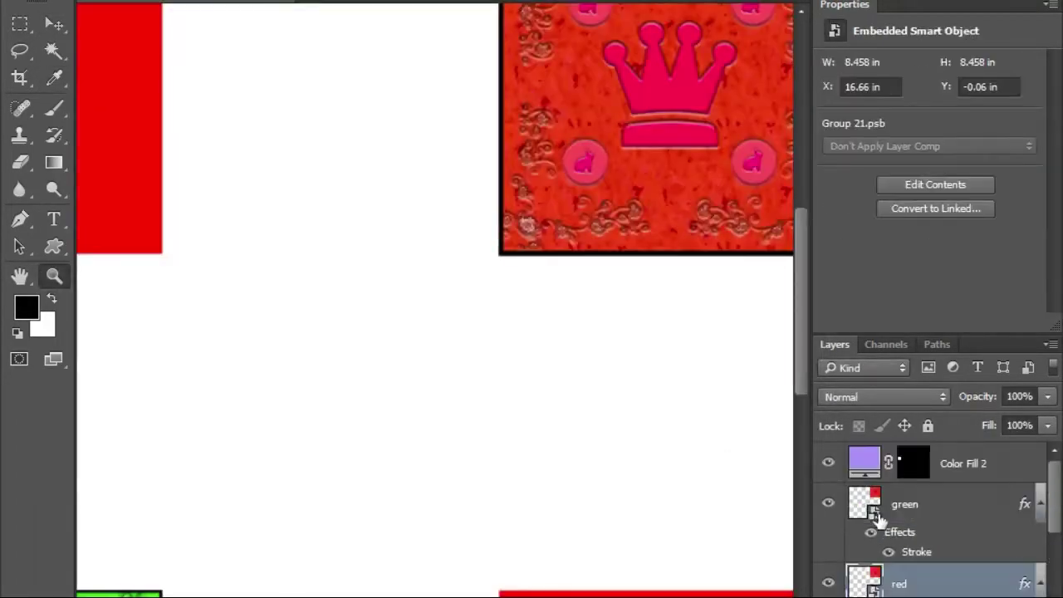
# - Try an orange hue for the copied tile's background fill
pyautogui.doubleClick(880, 586)
pyautogui.click(584, 284)
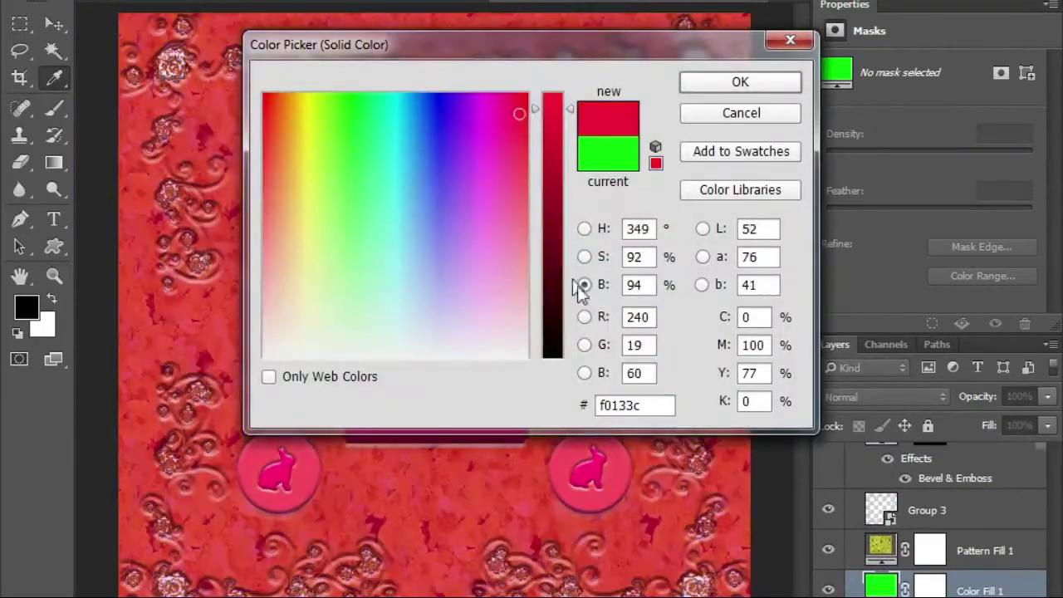
pyautogui.click(585, 345)
pyautogui.click(584, 229)
pyautogui.moveTo(553, 316); pyautogui.dragTo(553, 344)
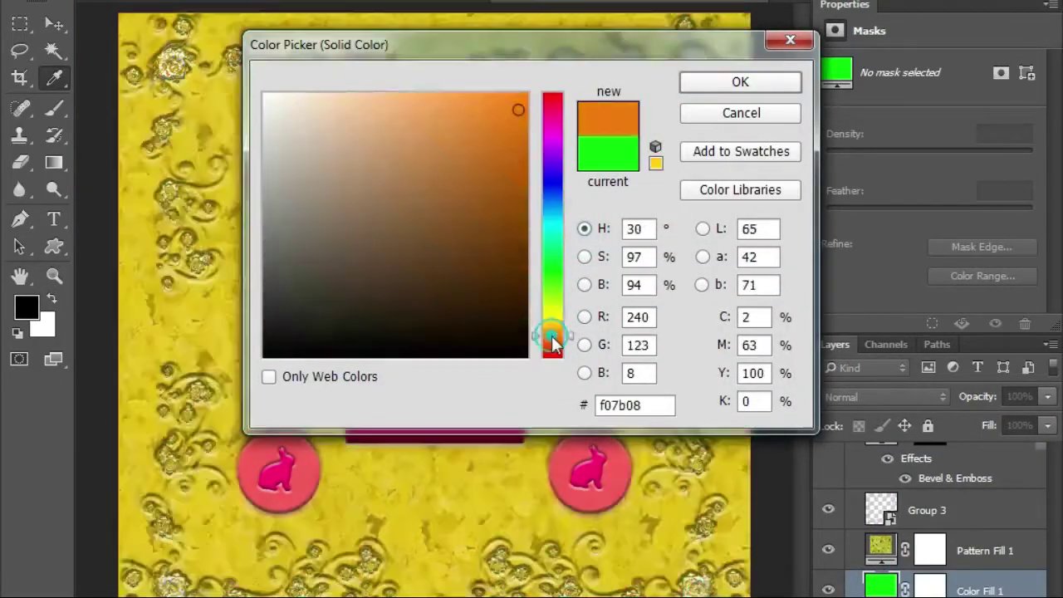
pyautogui.click(740, 81)
pyautogui.click(744, 43)
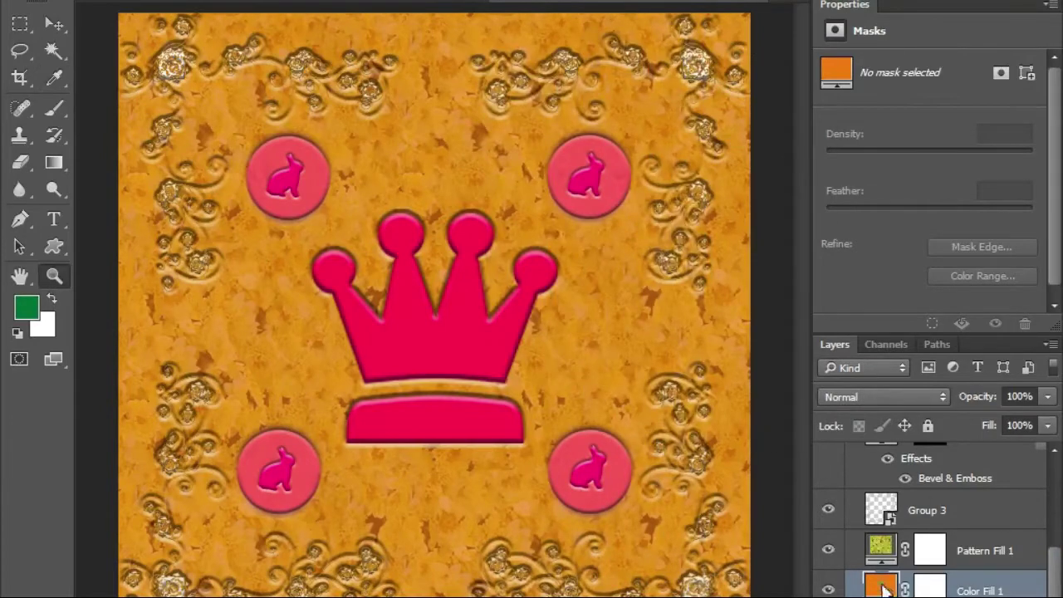
# - Set the tile's background fill to a darker green
pyautogui.doubleClick(884, 588)
pyautogui.click(26, 308)
pyautogui.click(697, 91)
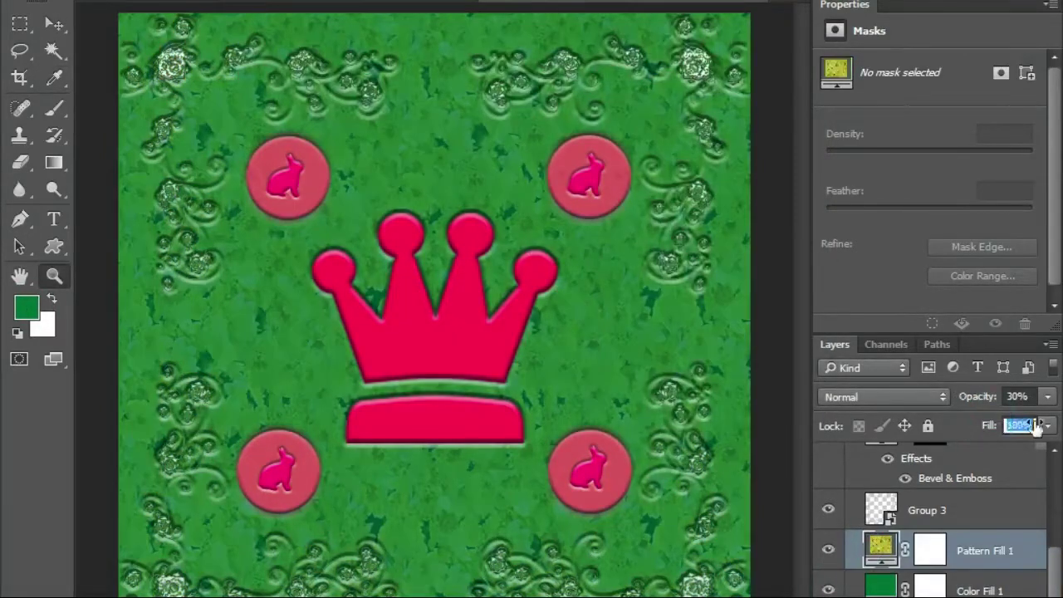
pyautogui.doubleClick(881, 588)
pyautogui.click(532, 278)
pyautogui.click(755, 81)
# - Hide the ornament pattern group and make the crown and rabbit circles green
pyautogui.click(828, 509)
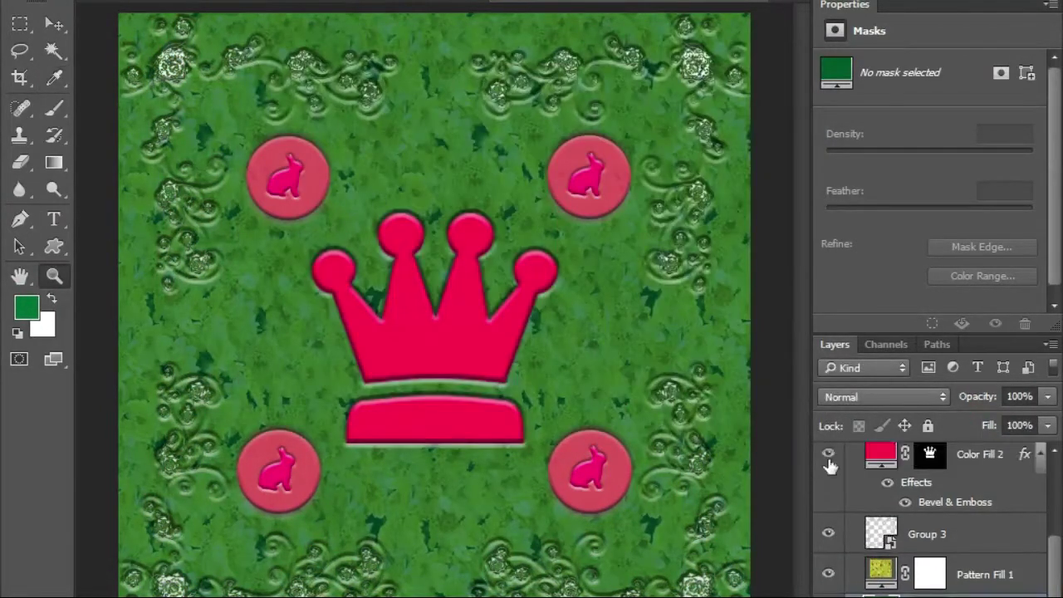
pyautogui.doubleClick(880, 451)
pyautogui.click(27, 307)
pyautogui.press('Return')
pyautogui.scroll(2, 888, 486)
pyautogui.doubleClick(883, 483)
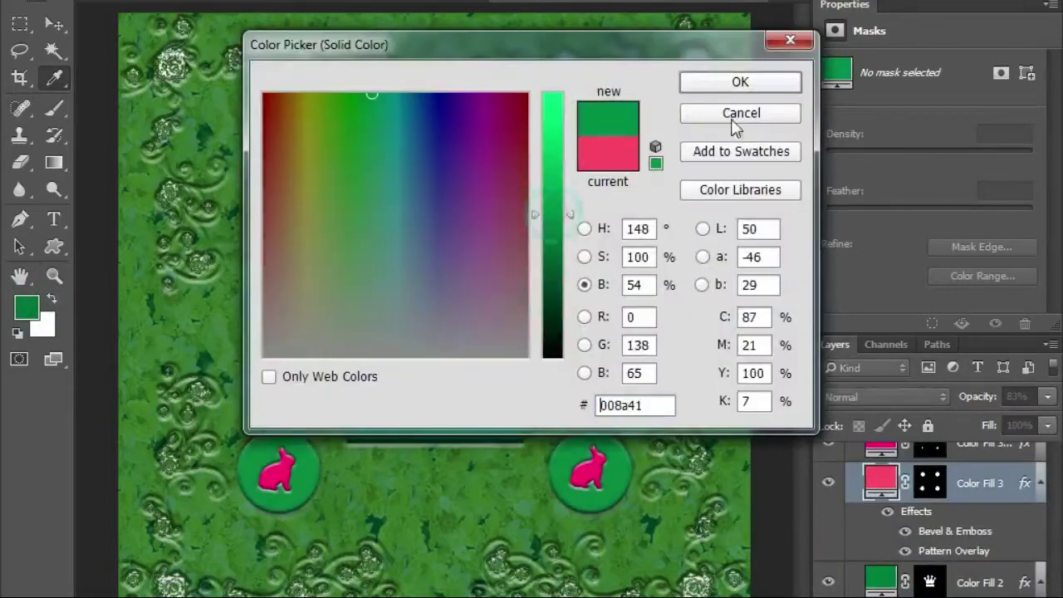
pyautogui.click(497, 96)
pyautogui.press('Return')
# - Save the green tile, then make an independent copy and open its contents
pyautogui.hotkey('ctrl', 's')
pyautogui.hotkey('ctrl', 'w')
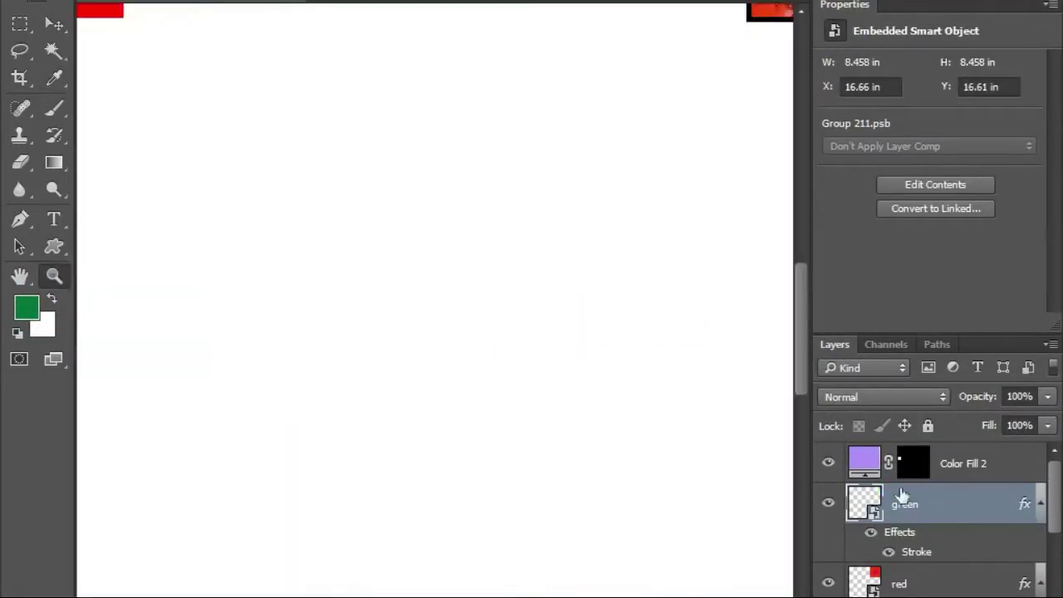
pyautogui.rightClick(902, 496)
pyautogui.click(587, 236)
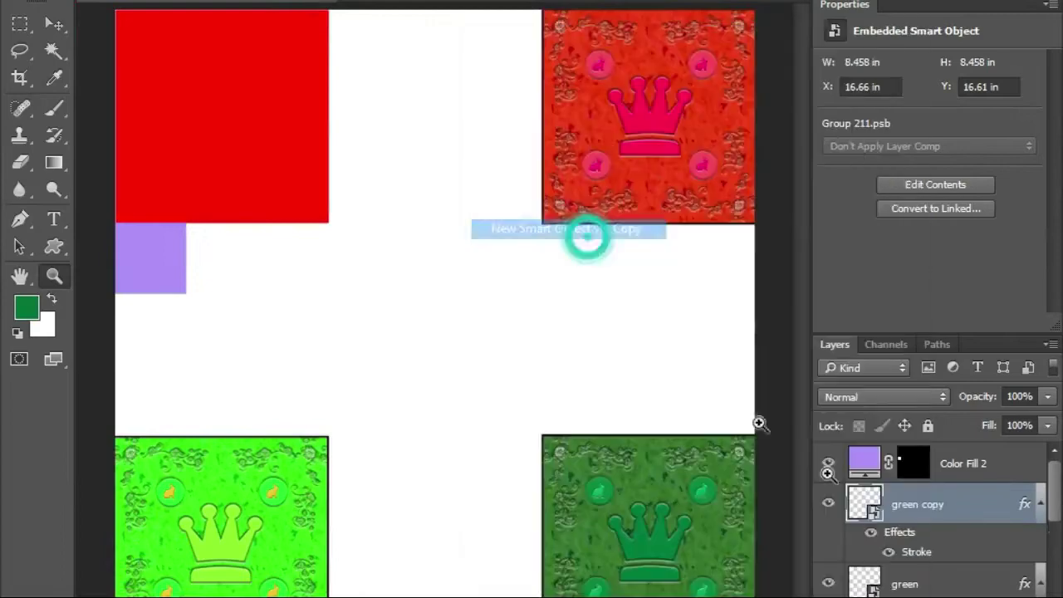
pyautogui.doubleClick(863, 502)
# - Recolour the copy: blue rabbit icons, purple crown and a blue background
pyautogui.doubleClick(880, 486)
pyautogui.click(27, 308)
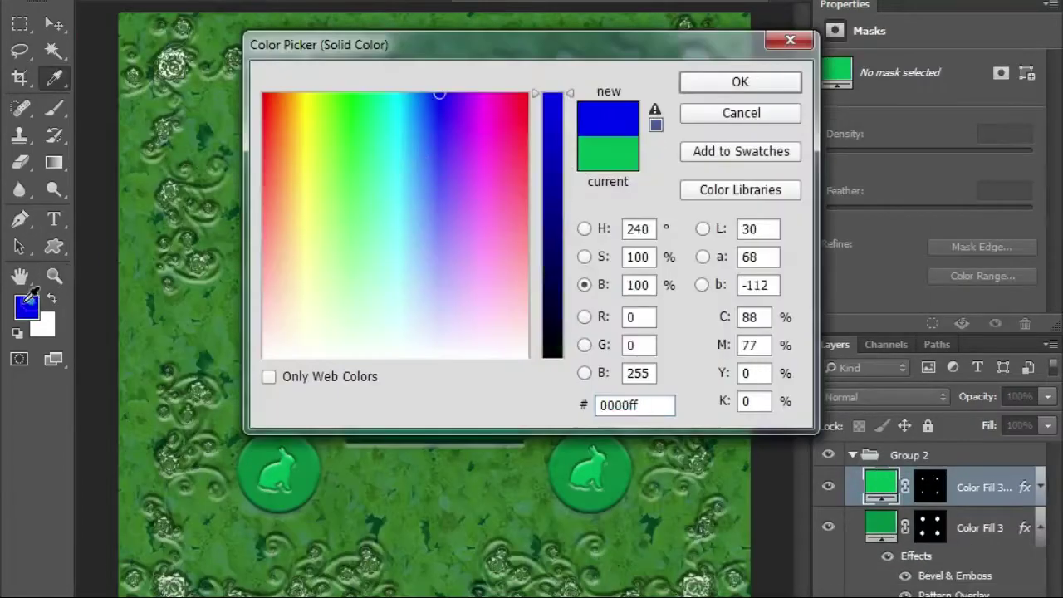
pyautogui.click(703, 89)
pyautogui.click(740, 82)
pyautogui.doubleClick(880, 550)
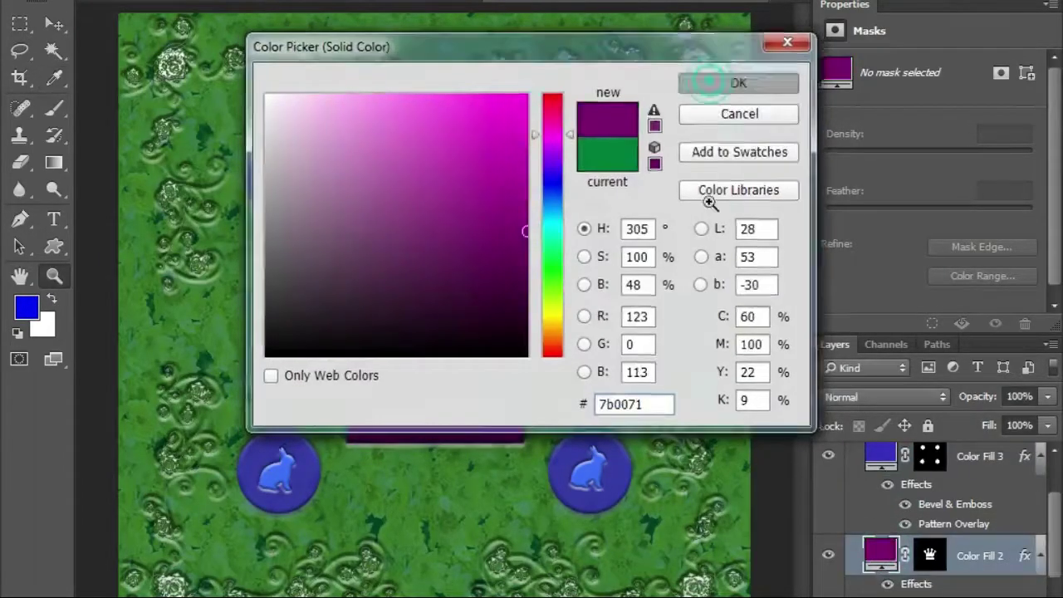
pyautogui.click(740, 81)
pyautogui.doubleClick(880, 588)
pyautogui.moveTo(487, 94); pyautogui.dragTo(465, 104)
pyautogui.click(753, 81)
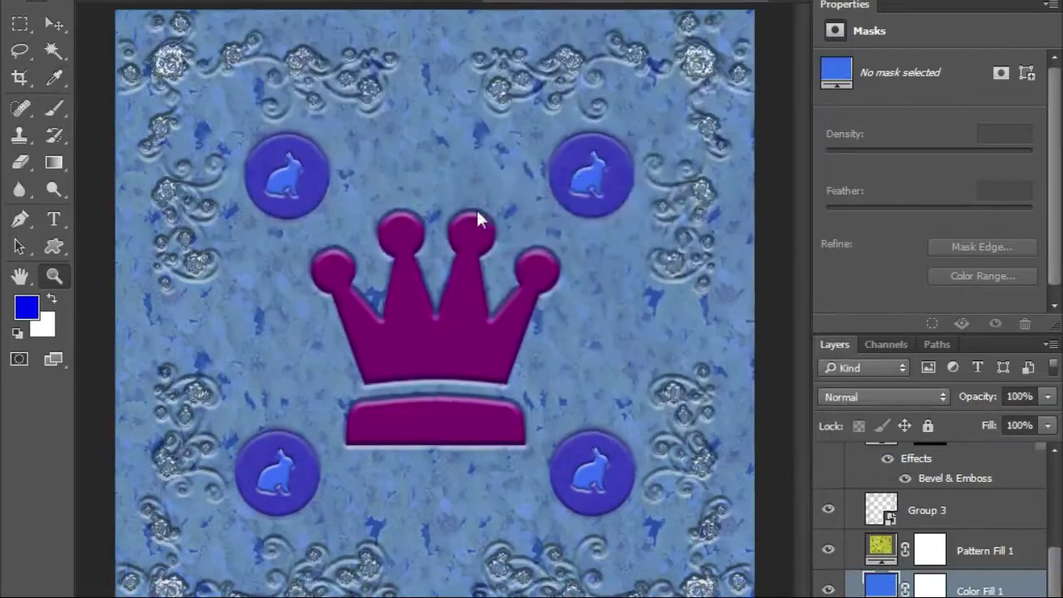
# - Save the blue tile and move it to the board's top-left corner
pyautogui.hotkey('ctrl', 'w')
pyautogui.click(380, 226)
pyautogui.moveTo(652, 497); pyautogui.dragTo(225, 75)
pyautogui.scroll(2, 316, 289)
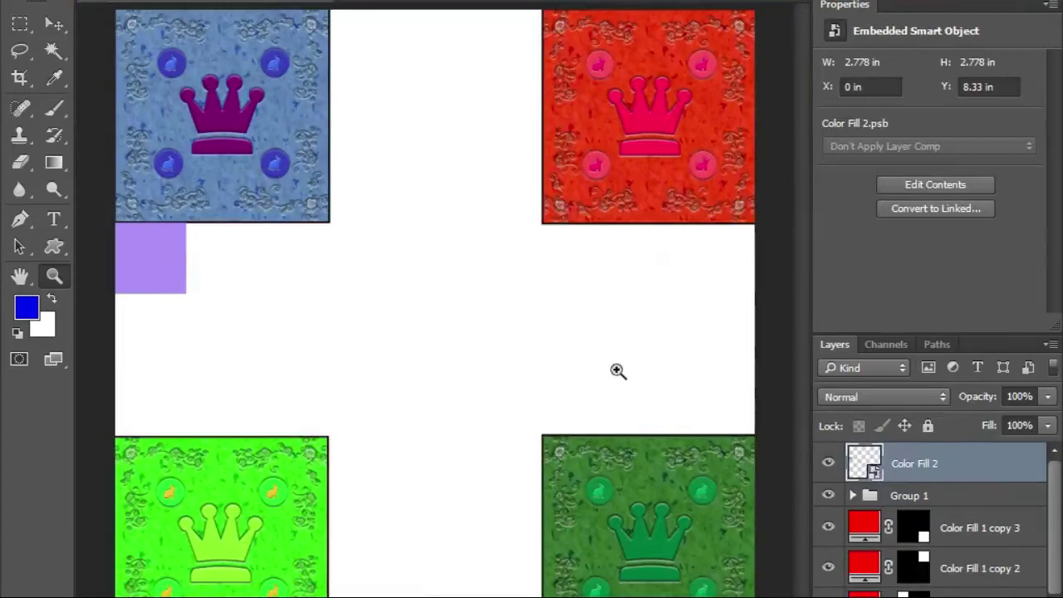
# - Give the small square a stroke outline and apply the Chainmail picture frame
pyautogui.doubleClick(914, 463)
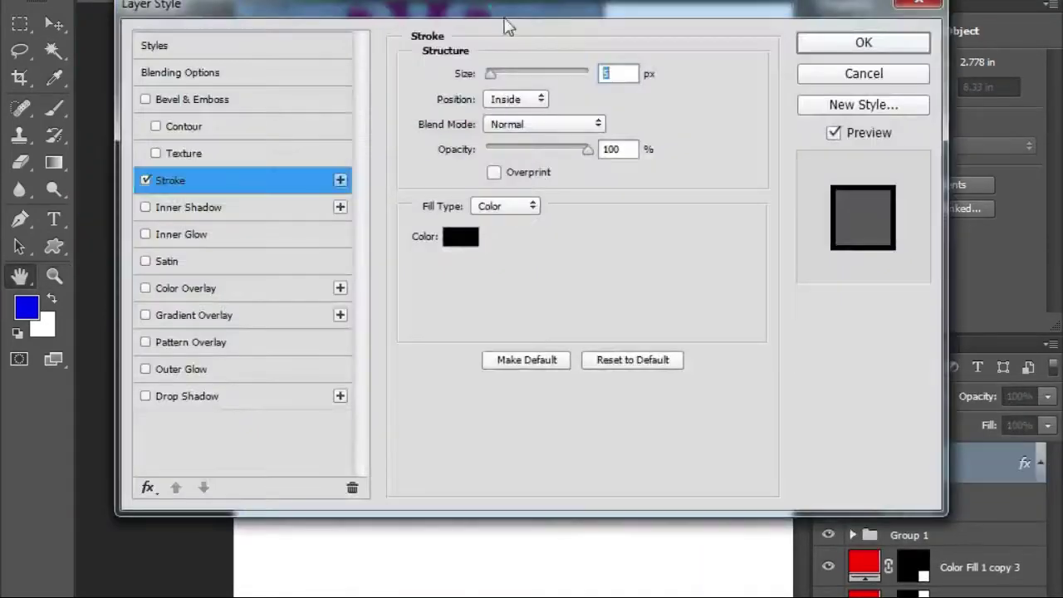
pyautogui.press('Return')
pyautogui.hotkey('ctrl', 't')
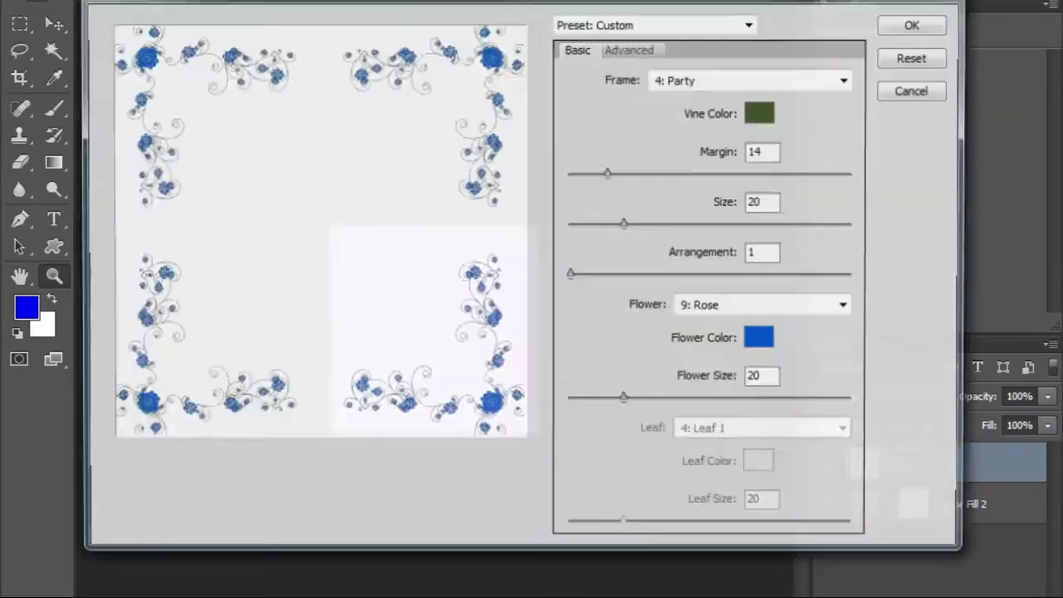
pyautogui.click(843, 81)
pyautogui.click(707, 273)
pyautogui.click(759, 113)
pyautogui.click(133, 323)
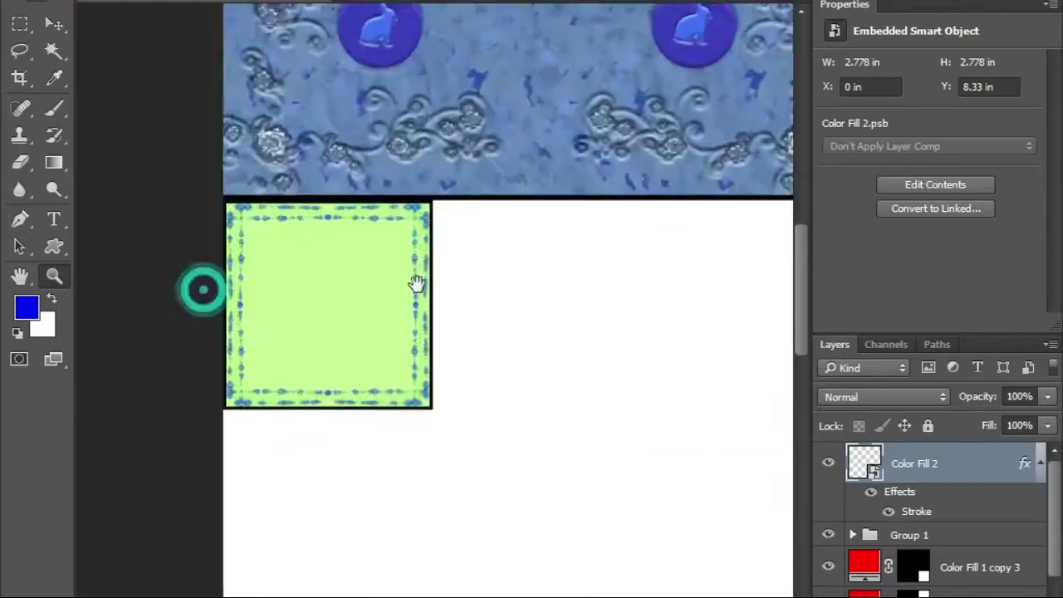
# - Draw a circle with a dashed outline in the middle of the small tile
pyautogui.doubleClick(864, 463)
pyautogui.click(306, 253)
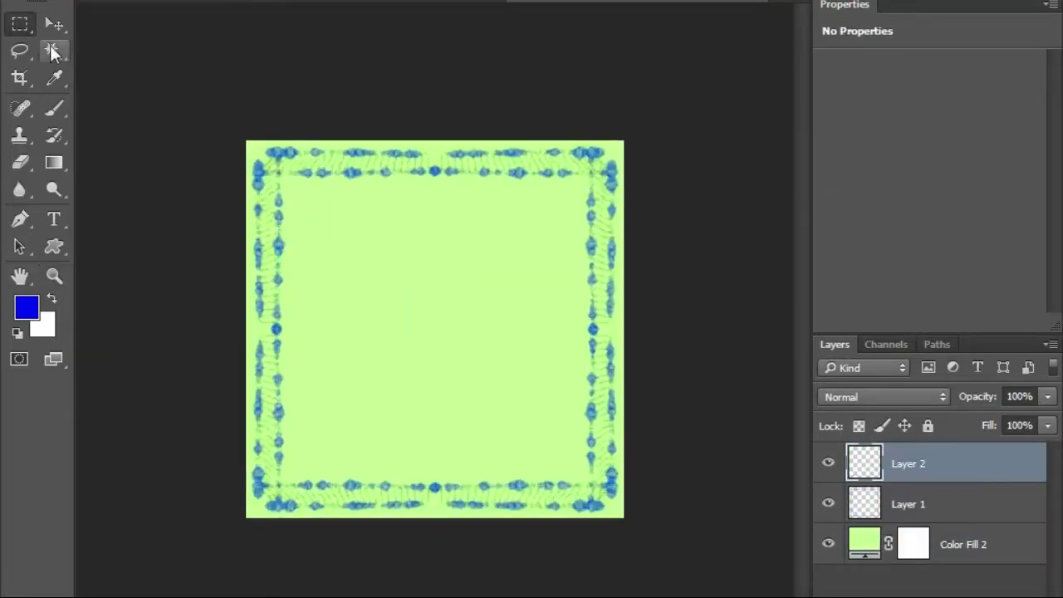
pyautogui.moveTo(335, 211); pyautogui.dragTo(582, 457)
pyautogui.click(391, 42)
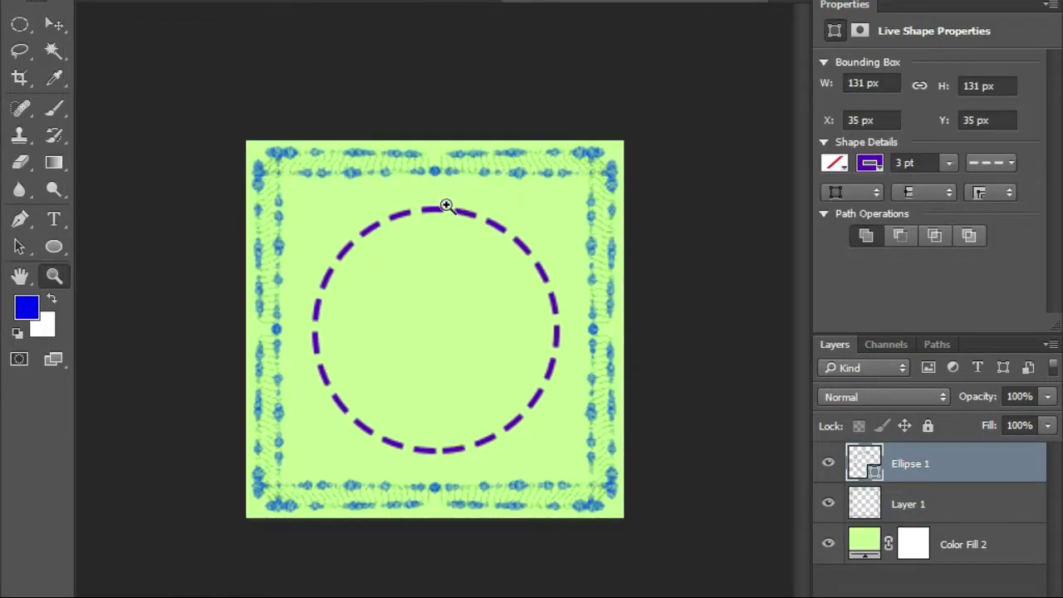
# - Draw a music-note custom shape inside the circle, then save and close the tile
pyautogui.click(446, 205)
pyautogui.rightClick(53, 246)
pyautogui.click(166, 340)
pyautogui.moveTo(380, 243); pyautogui.dragTo(586, 441)
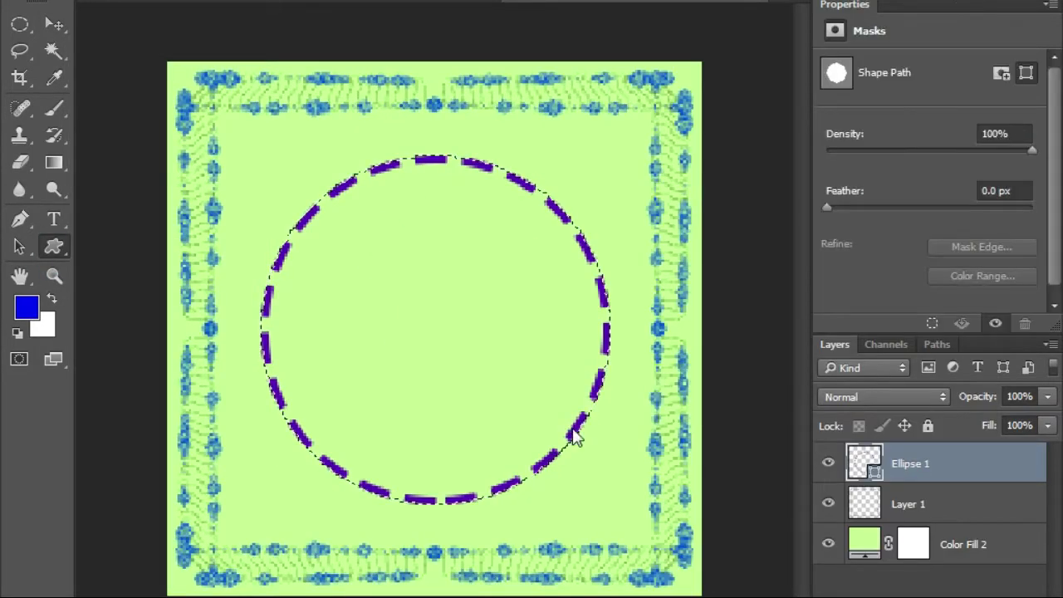
pyautogui.click(651, 115)
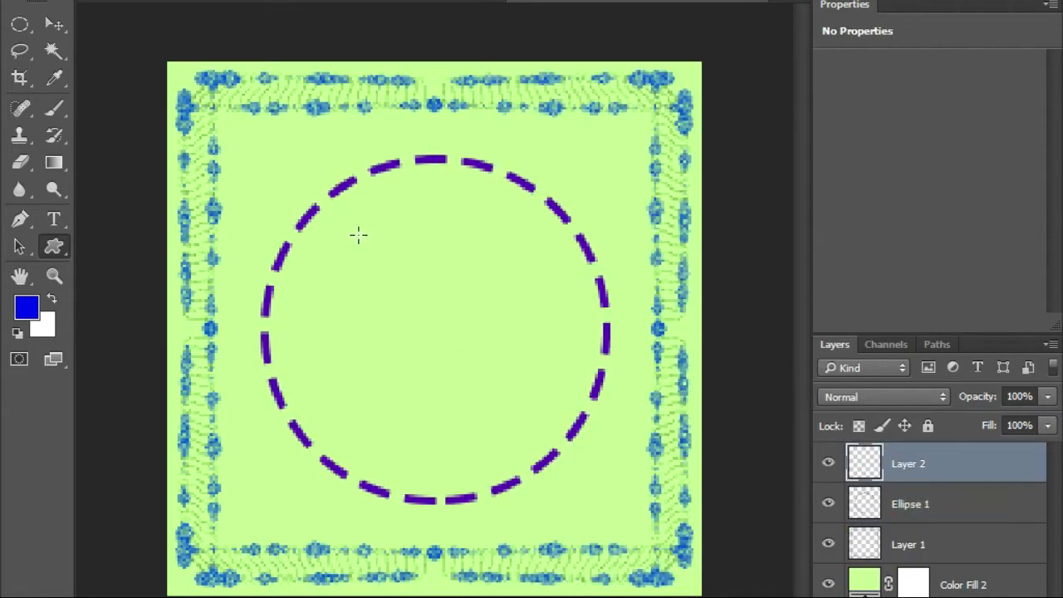
pyautogui.press('z')
pyautogui.click(436, 302)
pyautogui.hotkey('ctrl', 'w')
# - Place copies of the green note tile along the left arm and align them
pyautogui.click(451, 223)
pyautogui.moveTo(155, 256); pyautogui.dragTo(155, 326)
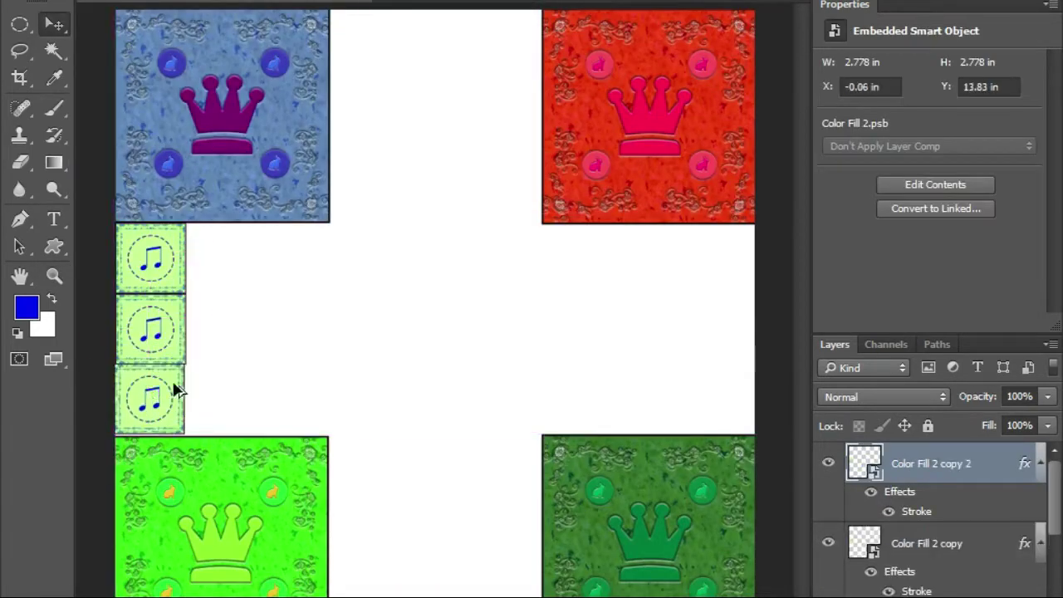
pyautogui.hotkey('ctrl', '+')
pyautogui.moveTo(373, 332)
pyautogui.mouseDown()
pyautogui.moveTo(440, 274)
pyautogui.moveTo(490, 260)
pyautogui.mouseUp()
pyautogui.moveTo(490, 260); pyautogui.dragTo(494, 495)
pyautogui.moveTo(638, 326); pyautogui.dragTo(372, 332)
pyautogui.press('z')
pyautogui.keyDown('alt'); pyautogui.click(355, 319); pyautogui.keyUp('alt')
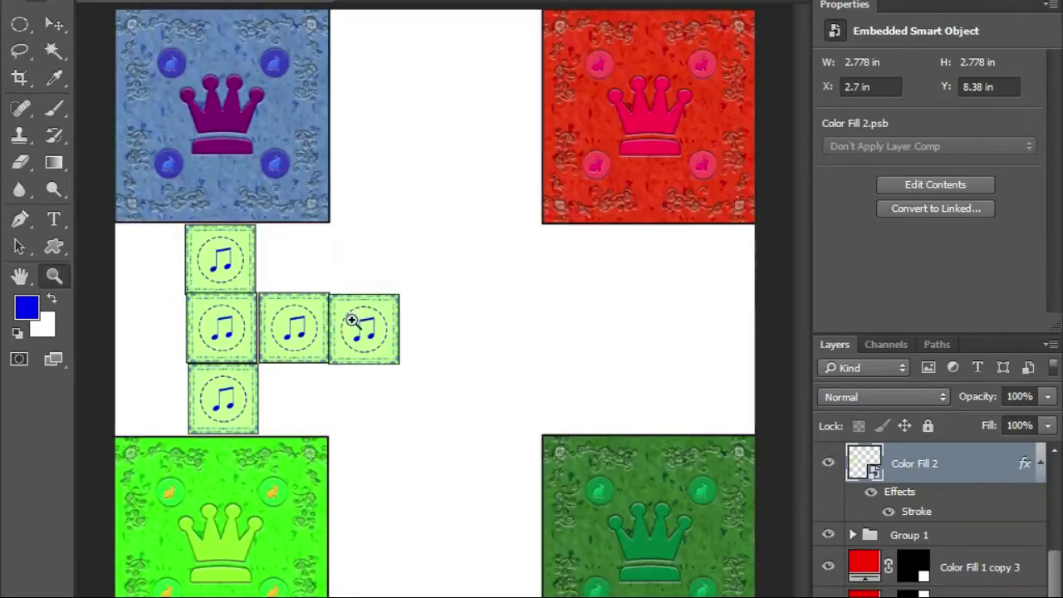
pyautogui.click(265, 297)
pyautogui.press('v')
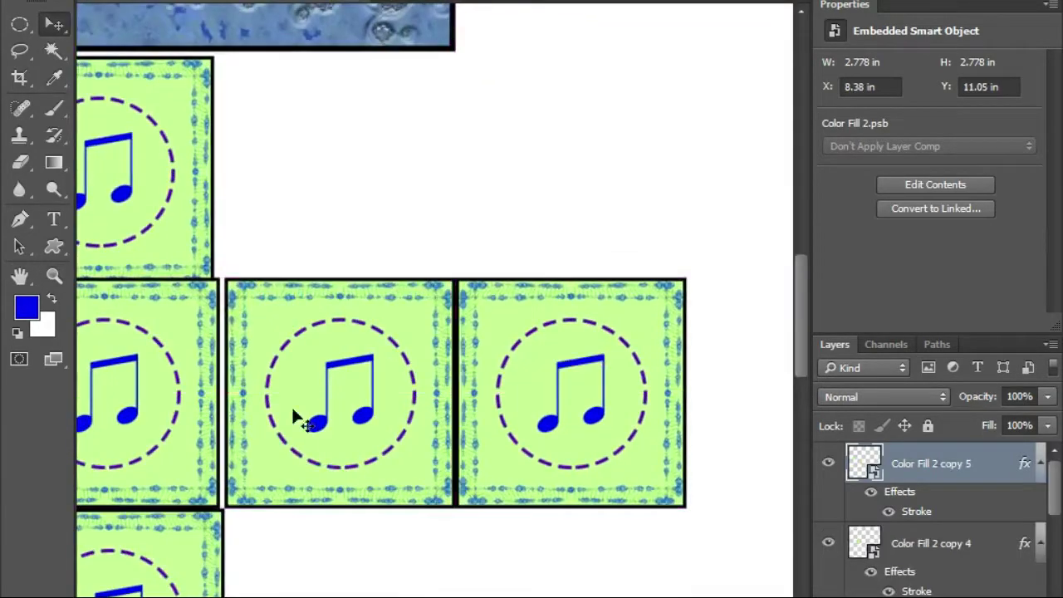
pyautogui.moveTo(467, 421); pyautogui.dragTo(415, 505)
pyautogui.press('z')
pyautogui.keyDown('alt'); pyautogui.click(249, 274); pyautogui.keyUp('alt')
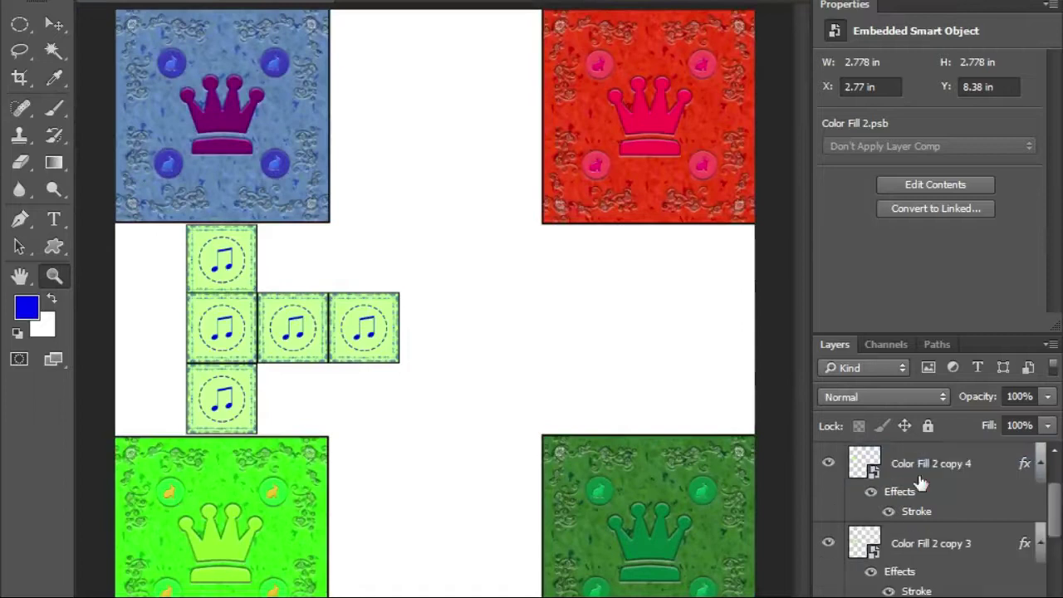
# - Rename the copied tile layer and move the bottom note tile down one space
pyautogui.rightClick(936, 493)
pyautogui.press('Escape')
pyautogui.doubleClick(924, 489)
pyautogui.write('e copy')
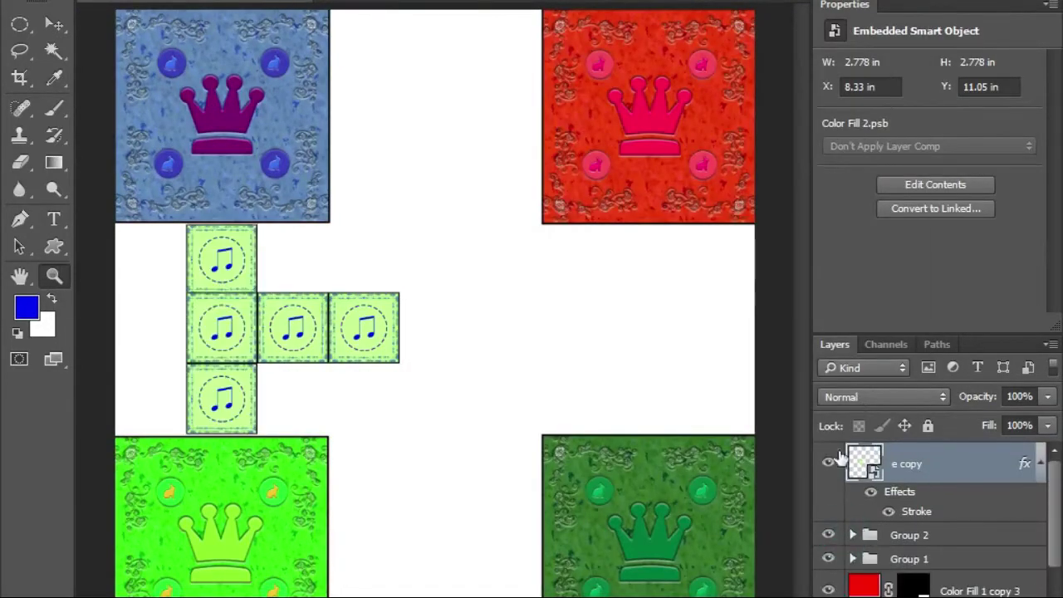
pyautogui.moveTo(356, 470); pyautogui.dragTo(355, 539)
pyautogui.press('z')
pyautogui.click(739, 469)
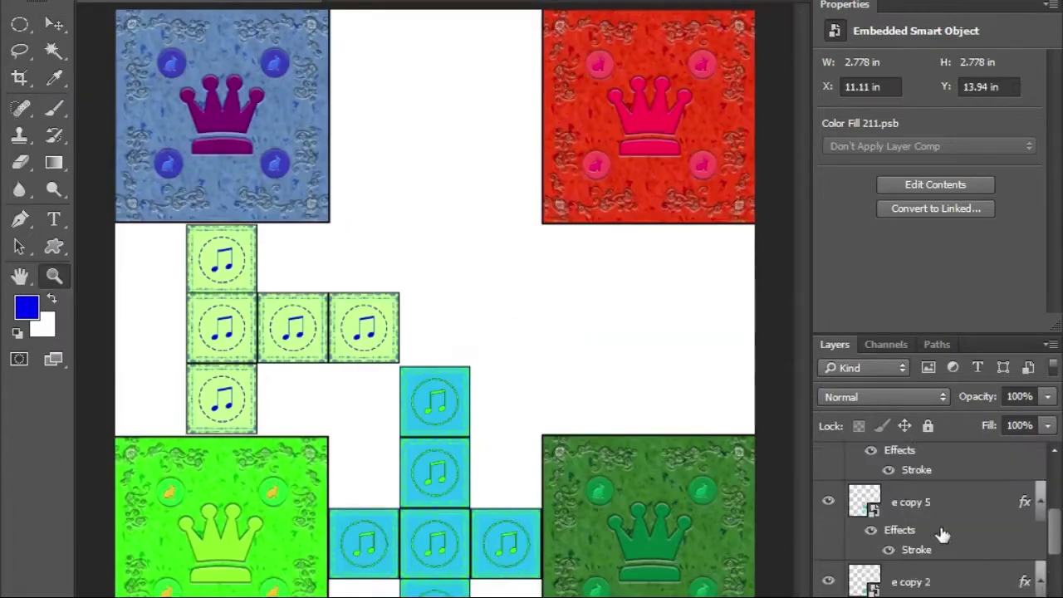
pyautogui.scroll(1, 942, 534)
pyautogui.click(922, 492)
# - Duplicate the tile layer, brighten its green, and move the fill above Ellipse 1
pyautogui.rightClick(957, 474)
pyautogui.click(531, 49)
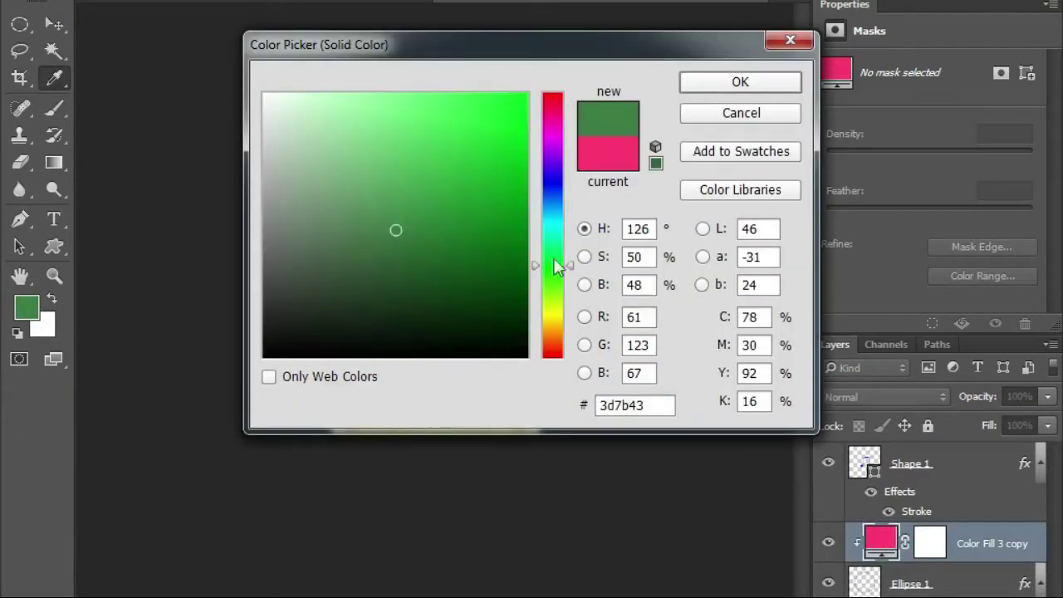
pyautogui.moveTo(557, 266); pyautogui.dragTo(571, 166)
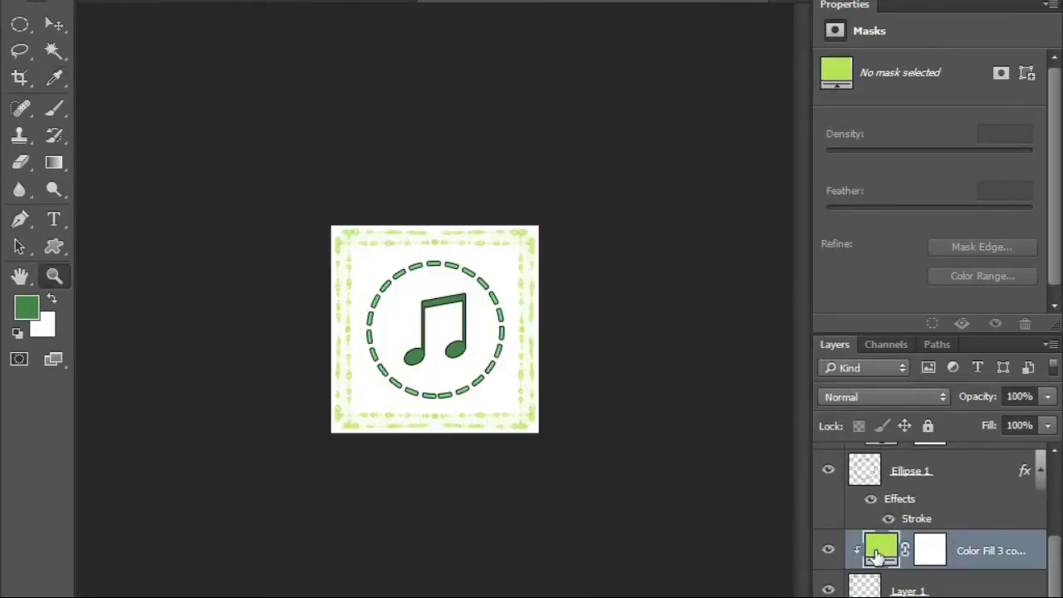
pyautogui.moveTo(876, 555); pyautogui.dragTo(926, 510)
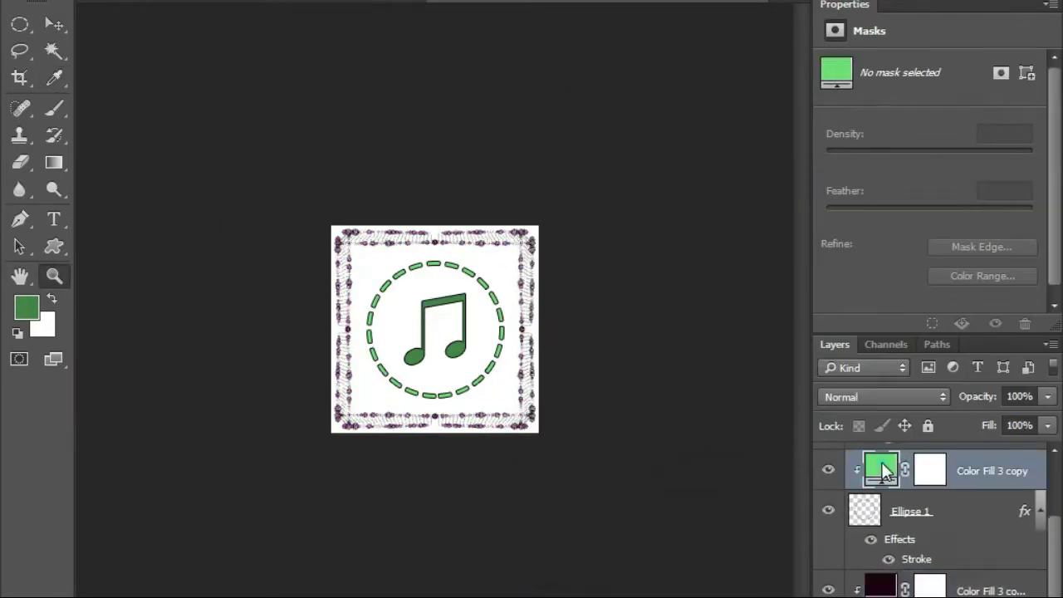
# - Drag white note tiles into the gaps beside the cyan and red tile paths
pyautogui.doubleClick(883, 472)
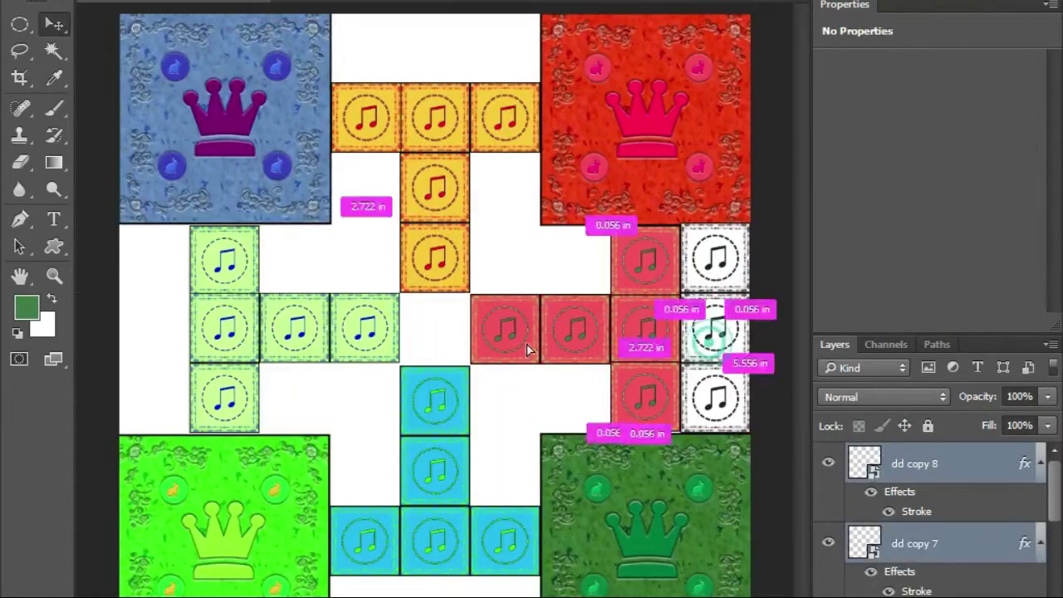
pyautogui.moveTo(528, 349); pyautogui.dragTo(366, 262)
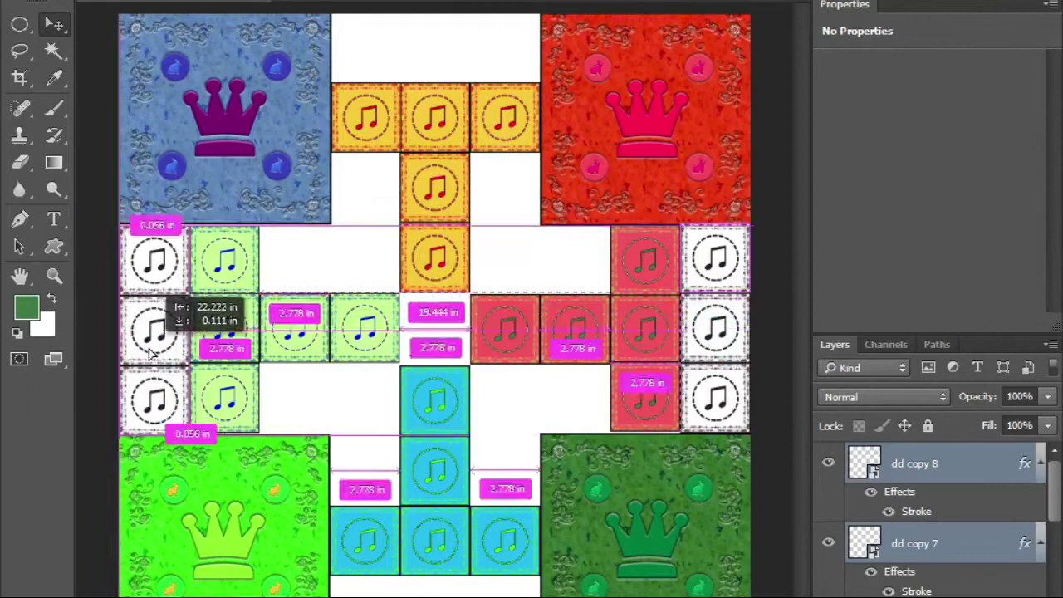
pyautogui.click(366, 353)
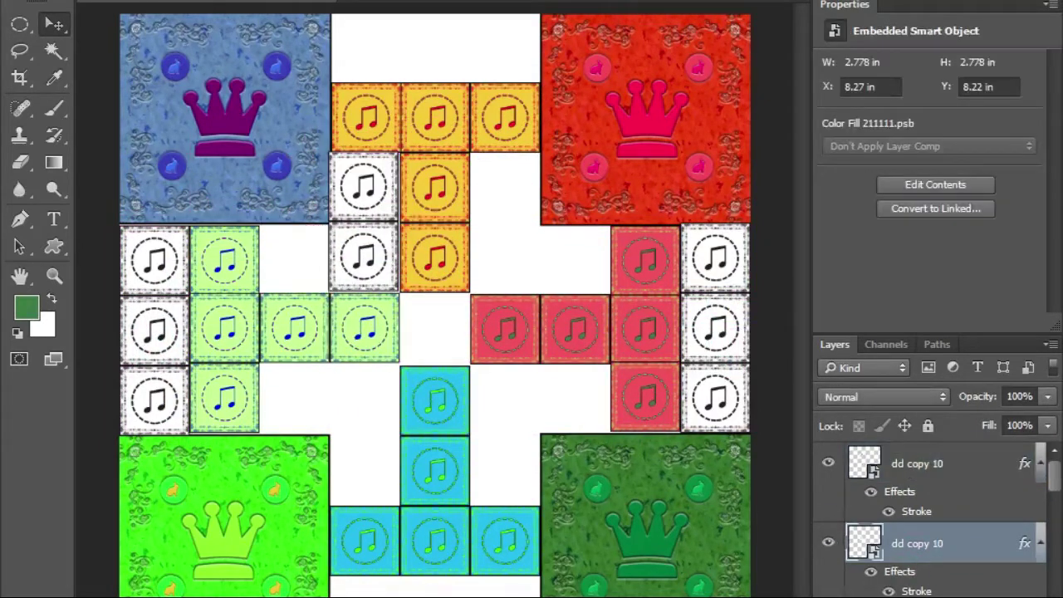
pyautogui.moveTo(289, 276)
pyautogui.mouseDown()
pyautogui.moveTo(358, 196)
pyautogui.moveTo(504, 467)
pyautogui.mouseUp()
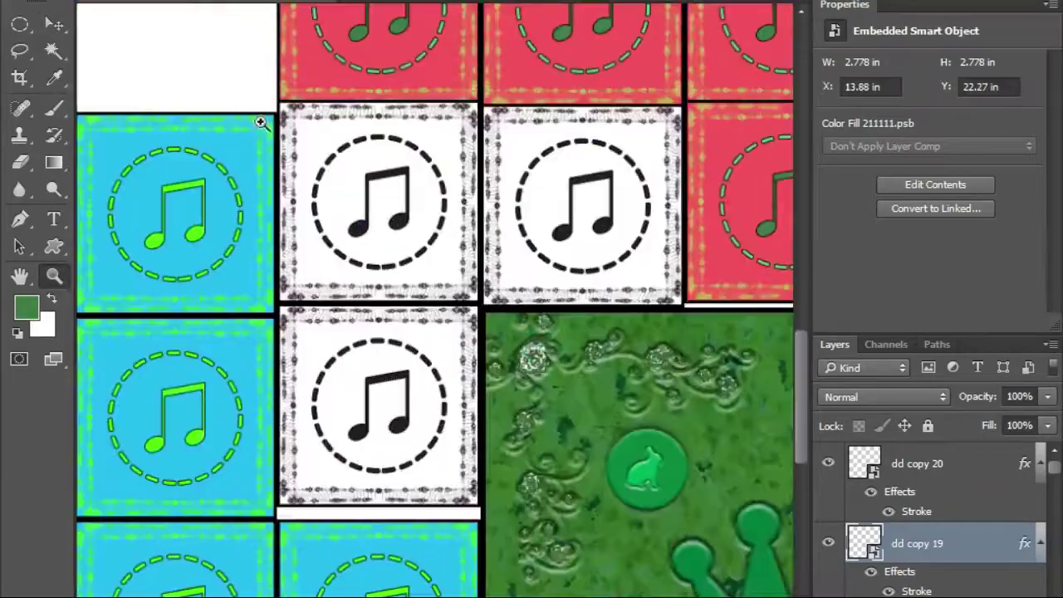
pyautogui.moveTo(516, 214)
pyautogui.mouseDown()
pyautogui.moveTo(365, 465)
pyautogui.moveTo(470, 529)
pyautogui.mouseUp()
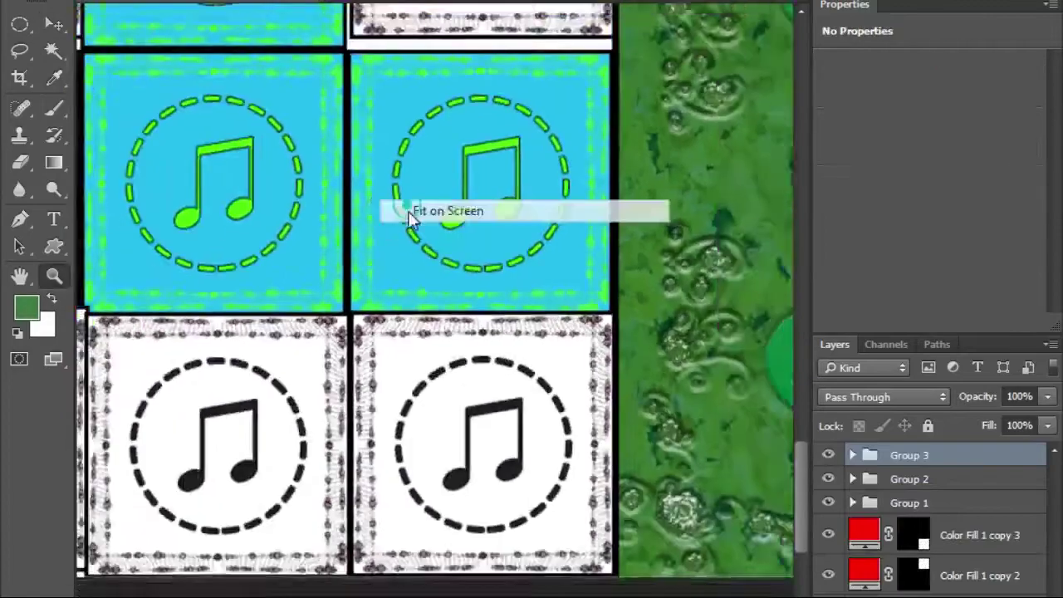
pyautogui.moveTo(469, 529)
pyautogui.mouseDown()
pyautogui.moveTo(552, 401)
pyautogui.moveTo(440, 108)
pyautogui.moveTo(615, 306)
pyautogui.mouseUp()
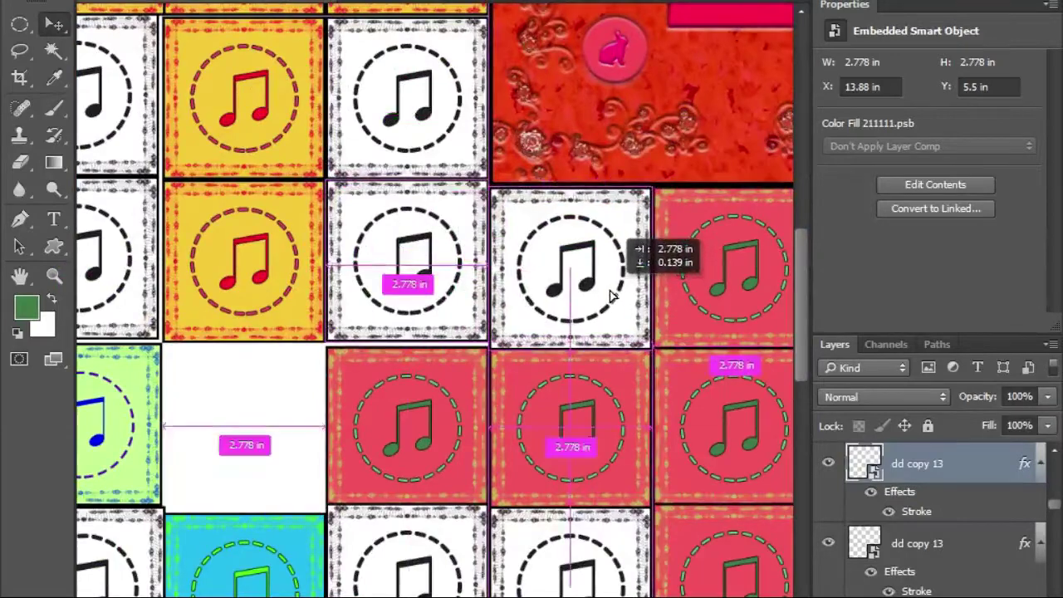
pyautogui.moveTo(611, 296); pyautogui.dragTo(473, 146)
pyautogui.hotkey('ctrl', '0')
# - Replace a white tile's music note with a heart shape inside its dashed ring
pyautogui.rightClick(885, 477)
pyautogui.click(920, 467)
pyautogui.keyDown('alt'); pyautogui.click(829, 542); pyautogui.keyUp('alt')
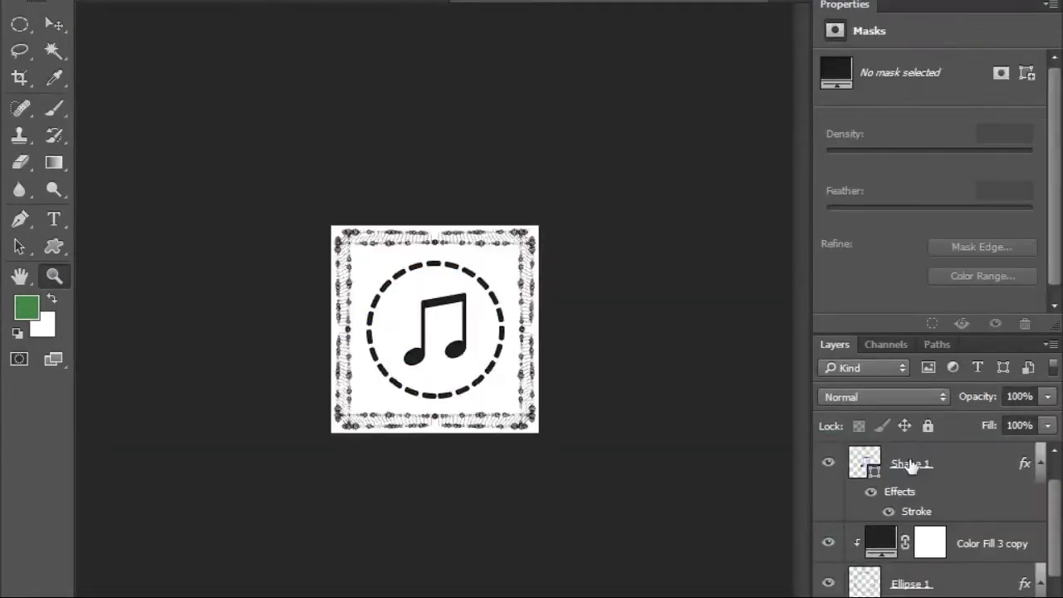
pyautogui.click(911, 465)
pyautogui.press('Delete')
pyautogui.press('u')
pyautogui.scroll(-3, 882, 332)
pyautogui.doubleClick(883, 329)
pyautogui.moveTo(362, 254); pyautogui.dragTo(512, 414)
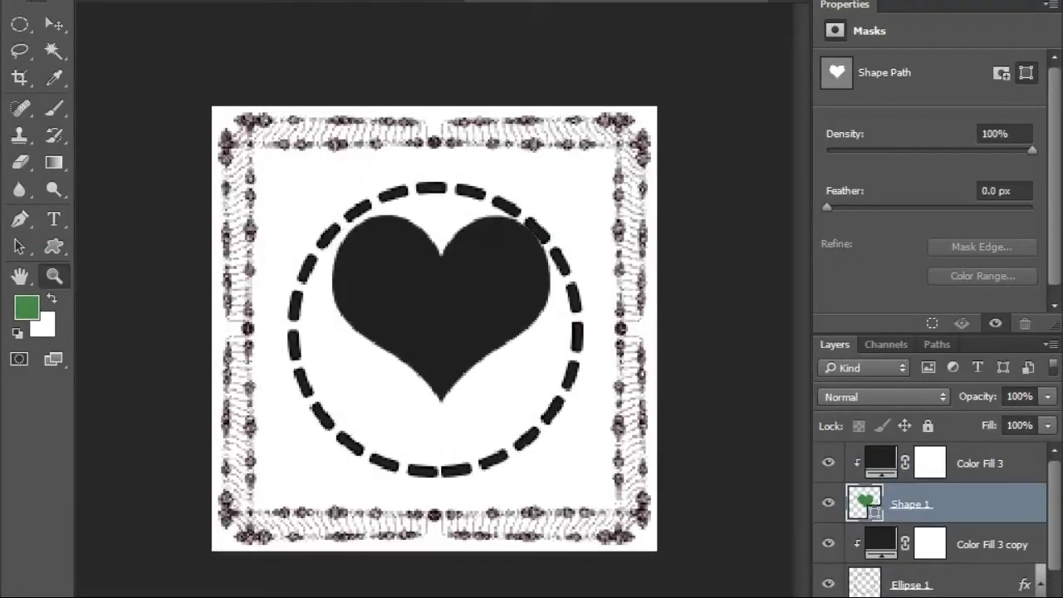
pyautogui.scroll(2, 443, 323)
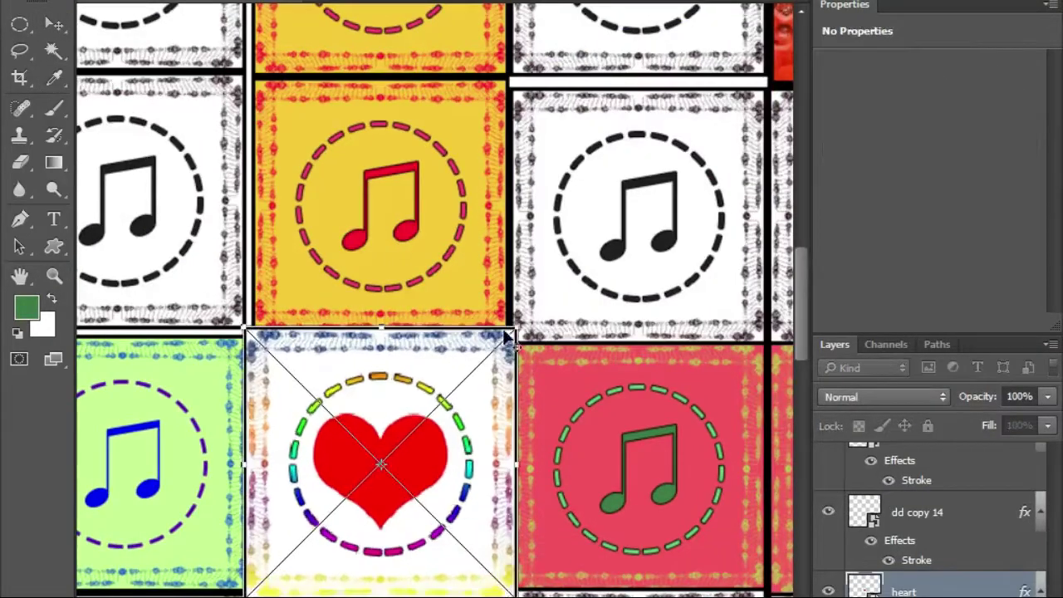
# - Enlarge the heart tile to fill its square and add a Stroke effect
pyautogui.moveTo(504, 335); pyautogui.dragTo(537, 311)
pyautogui.press('Return')
pyautogui.rightClick(1024, 512)
pyautogui.click(906, 461)
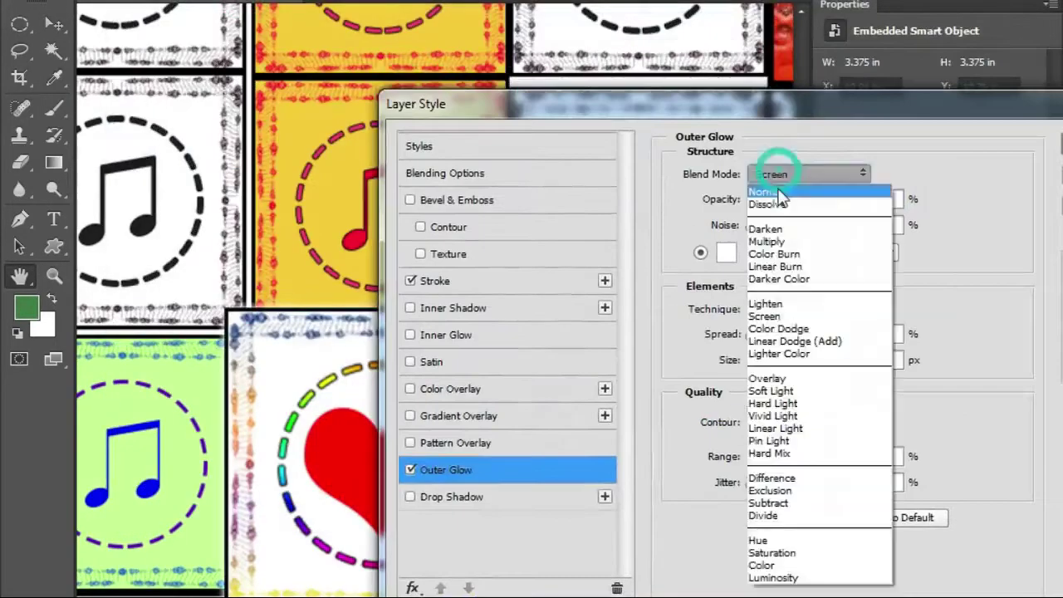
# - Add a blue Normal Outer Glow to the heart at 62% opacity, 21% spread, 95 px size
pyautogui.click(726, 252)
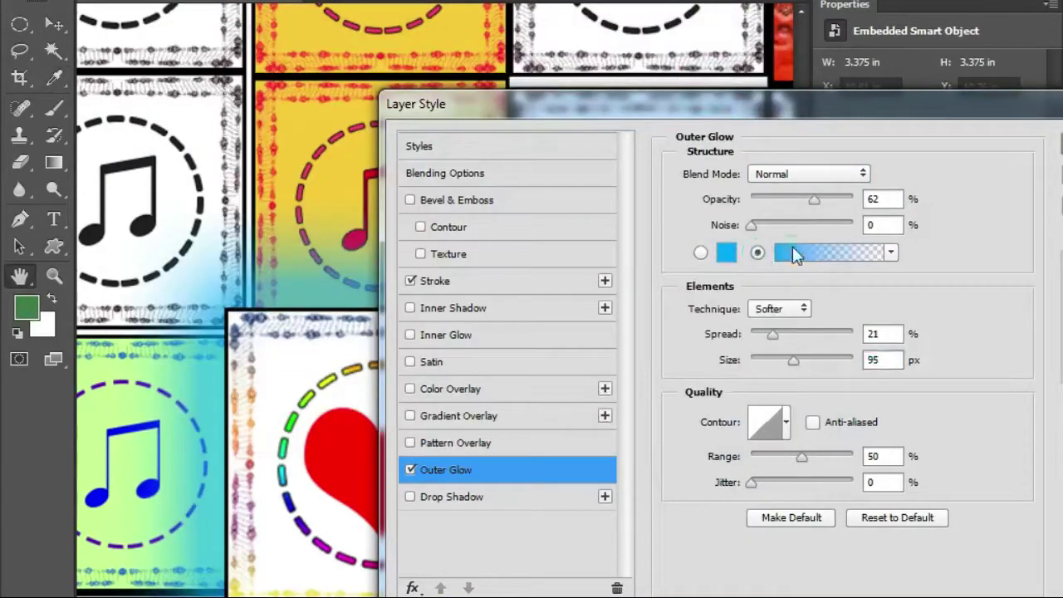
pyautogui.click(792, 246)
pyautogui.click(637, 189)
pyautogui.click(1006, 197)
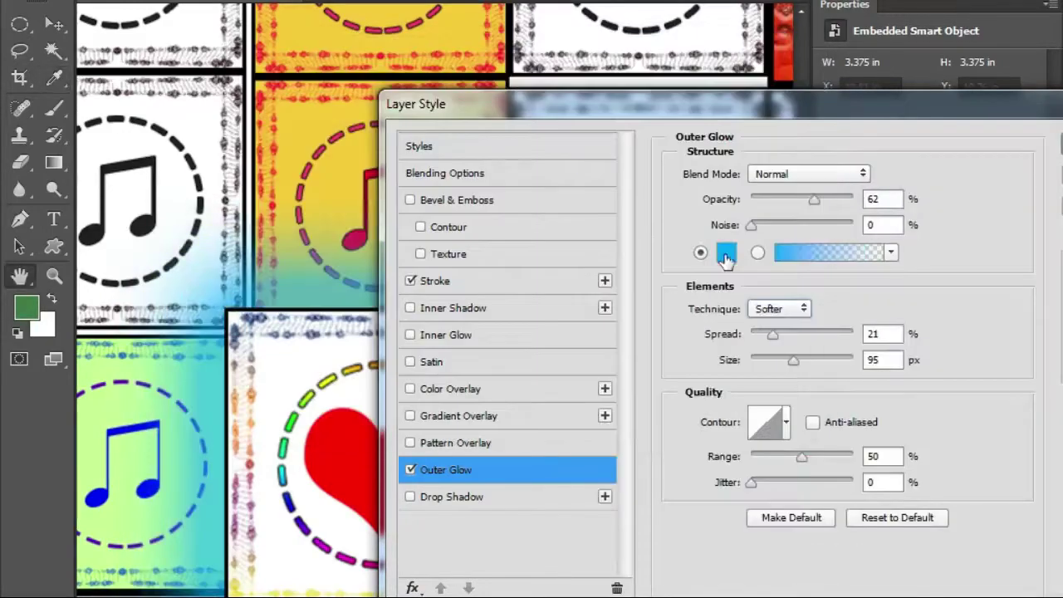
pyautogui.click(758, 360)
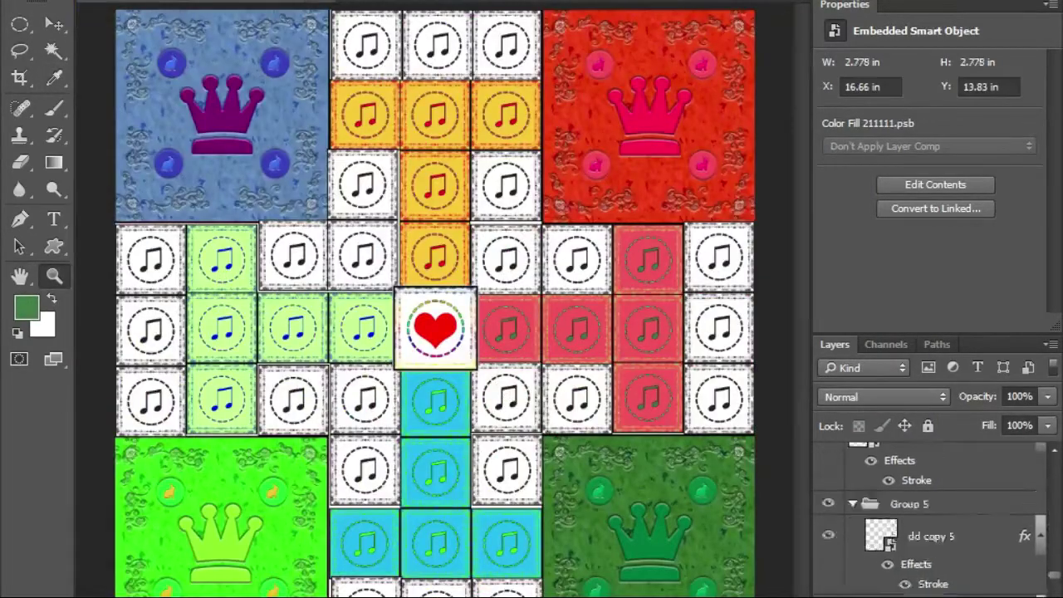
# - Nest the board's tile groups into Group 1 and convert it to a smart object
pyautogui.click(853, 360)
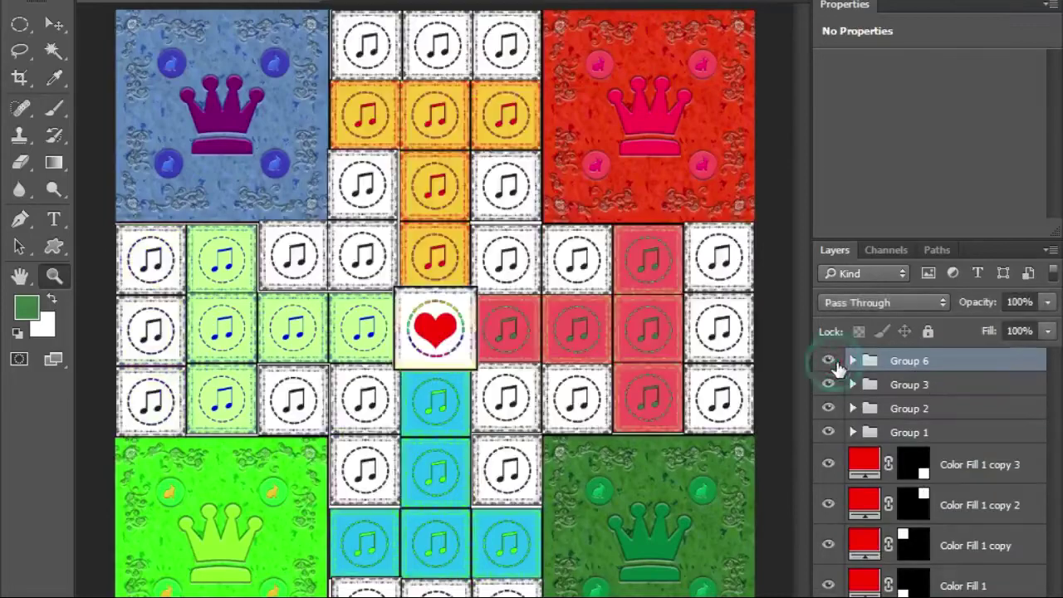
pyautogui.hotkey('ctrl', 'g')
pyautogui.click(853, 360)
pyautogui.click(870, 433)
pyautogui.rightClick(914, 436)
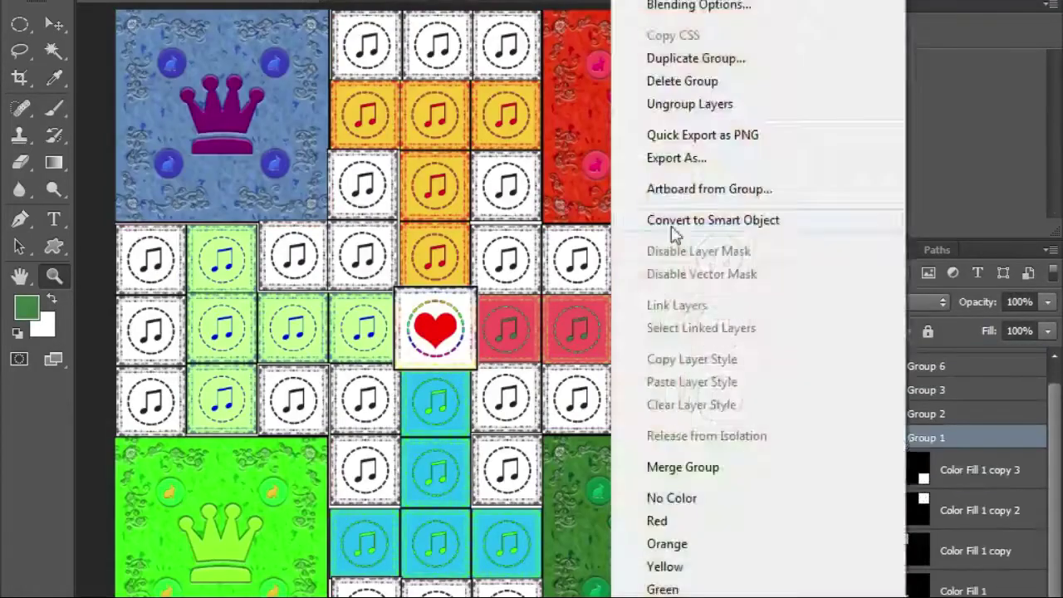
pyautogui.click(675, 220)
# - Apply an Inner Bevel & Emboss to the board with deepened depth and 7 px size
pyautogui.doubleClick(980, 462)
pyautogui.click(279, 419)
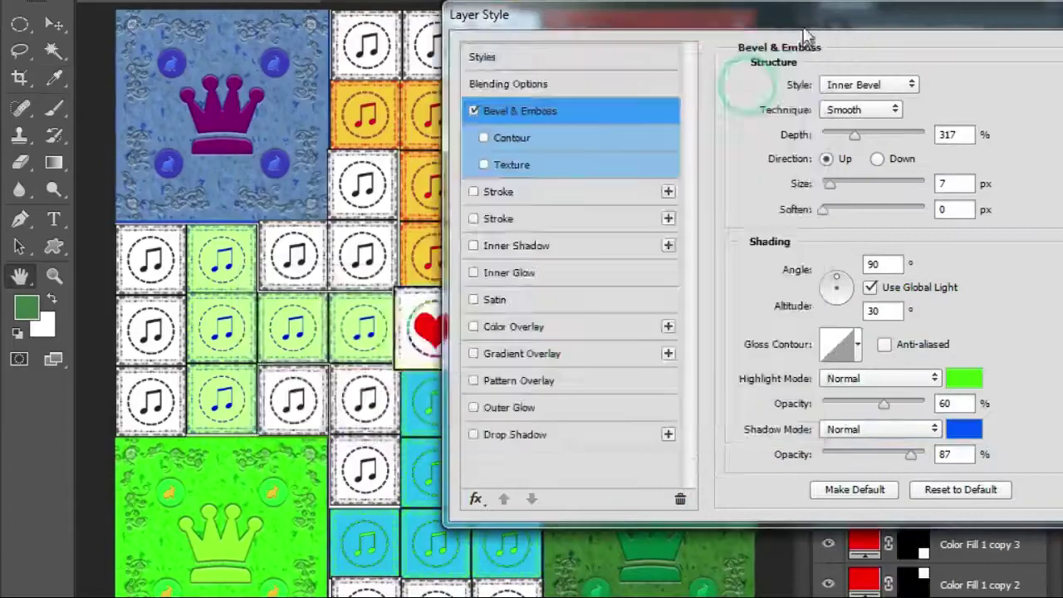
pyautogui.moveTo(416, 409); pyautogui.dragTo(433, 411)
pyautogui.click(721, 329)
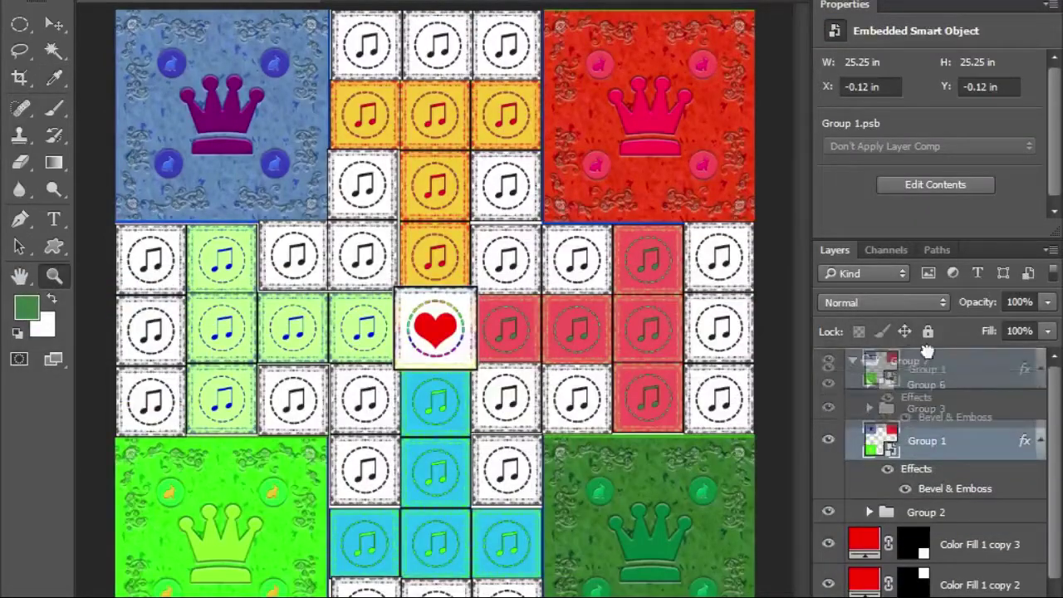